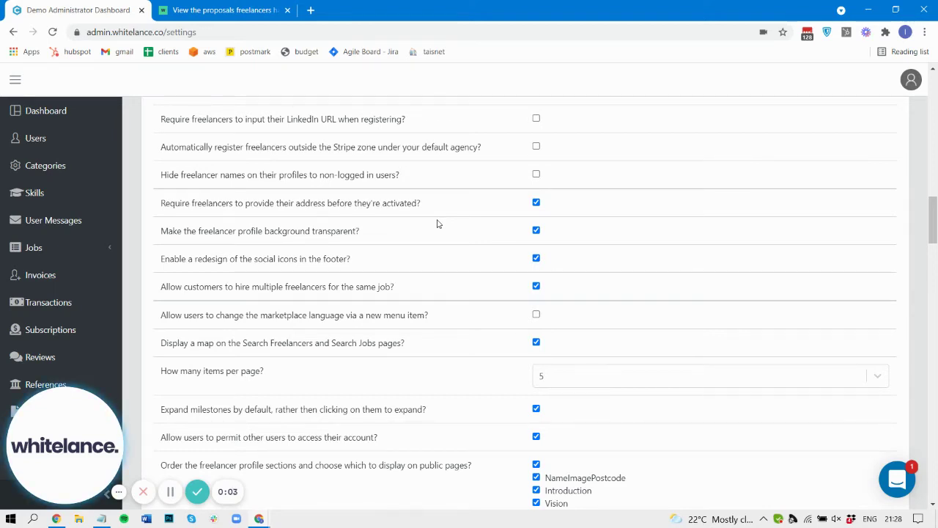
# Highlight the 'Allow customers to hire multiple freelancers' setting, then switch to the customer's Jobs page
pyautogui.moveTo(162, 288); pyautogui.dragTo(414, 292)
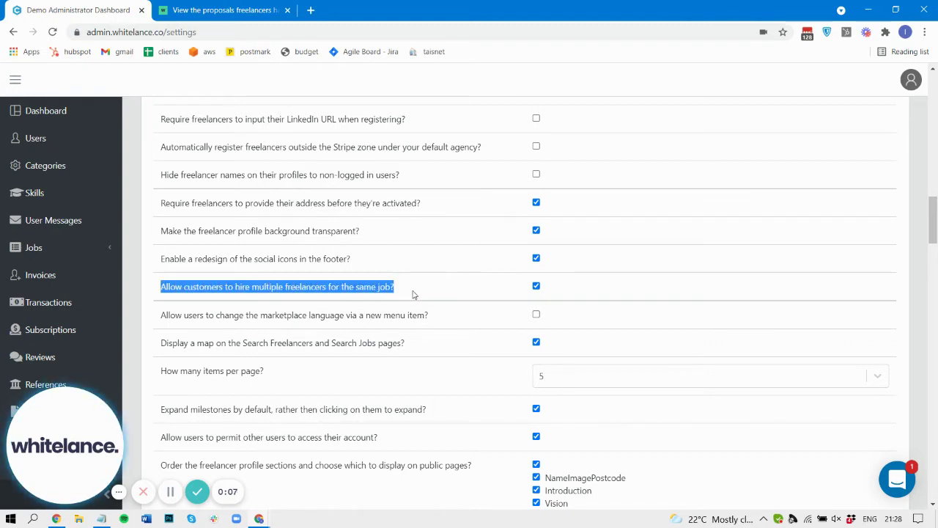
pyautogui.click(414, 292)
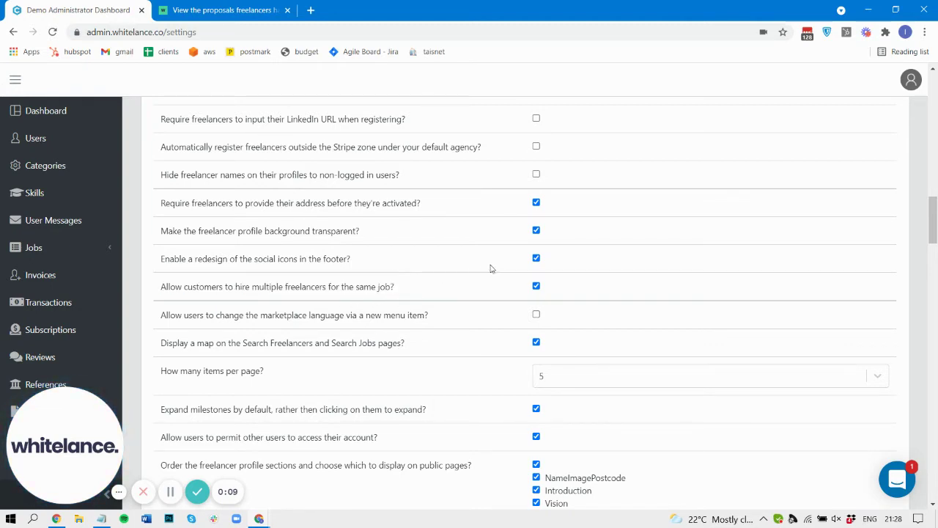
pyautogui.click(237, 9)
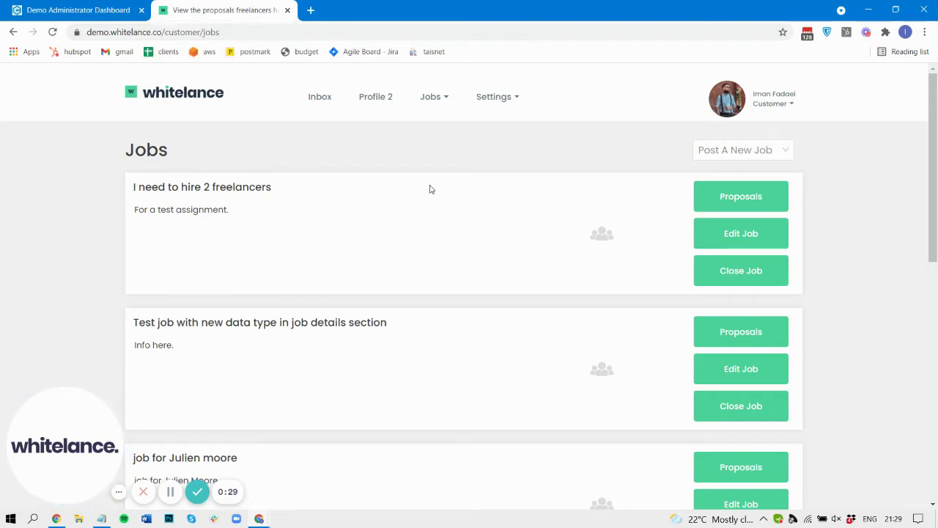
# Pick Service 1 under Post A New Job to start a new job posting
pyautogui.moveTo(134, 192); pyautogui.dragTo(278, 197)
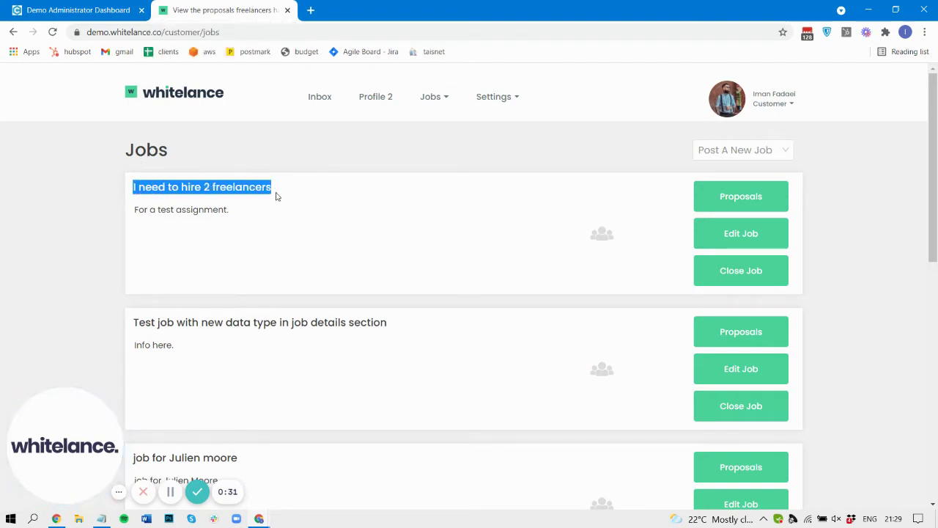
pyautogui.click(279, 197)
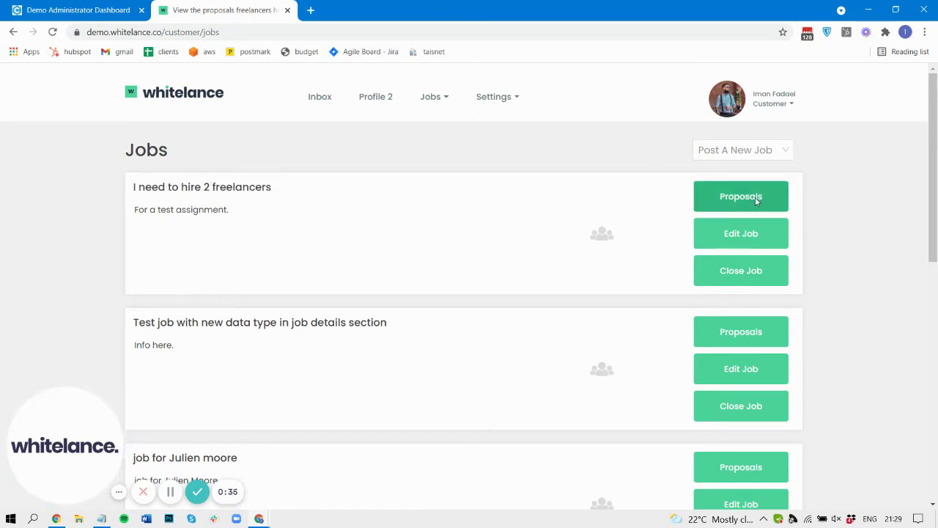
pyautogui.click(772, 153)
pyautogui.click(736, 193)
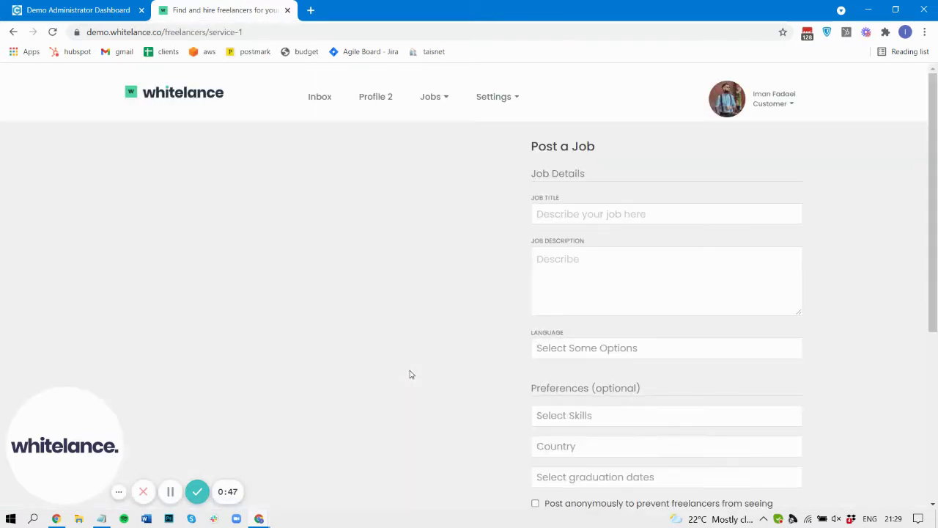
# Enter the job title 'I need to hire 3 freelancer'
pyautogui.scroll(-1, 411, 375)
pyautogui.scroll(-5, 411, 375)
pyautogui.scroll(6, 410, 374)
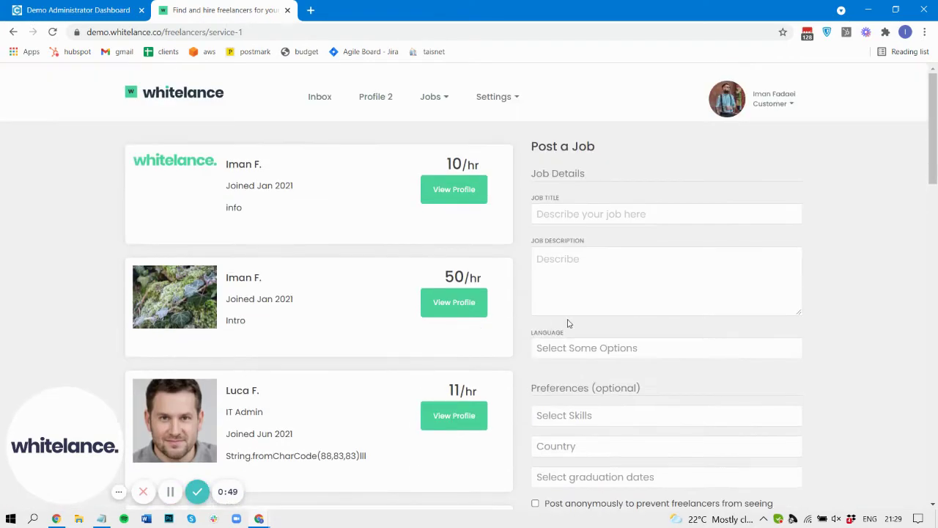
pyautogui.click(562, 219)
pyautogui.write('I need to hire 3 freelancer')
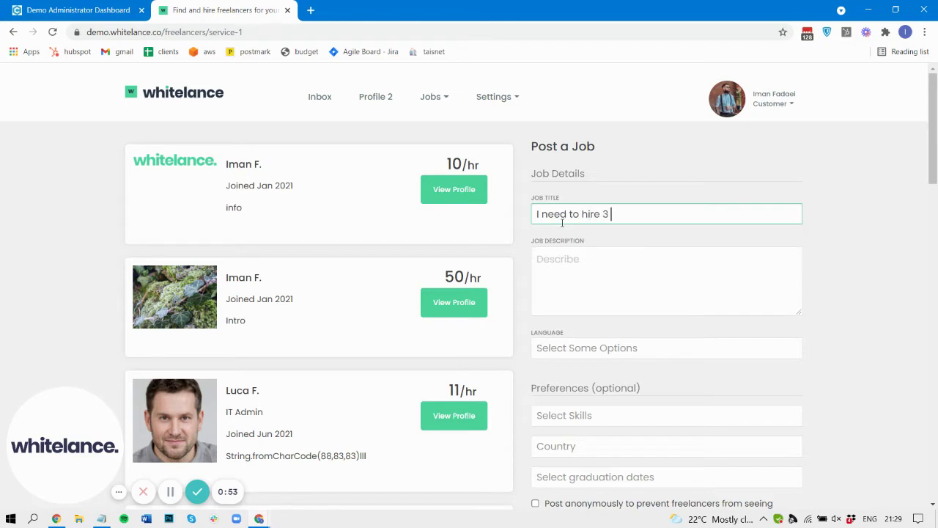
pyautogui.press('Tab')
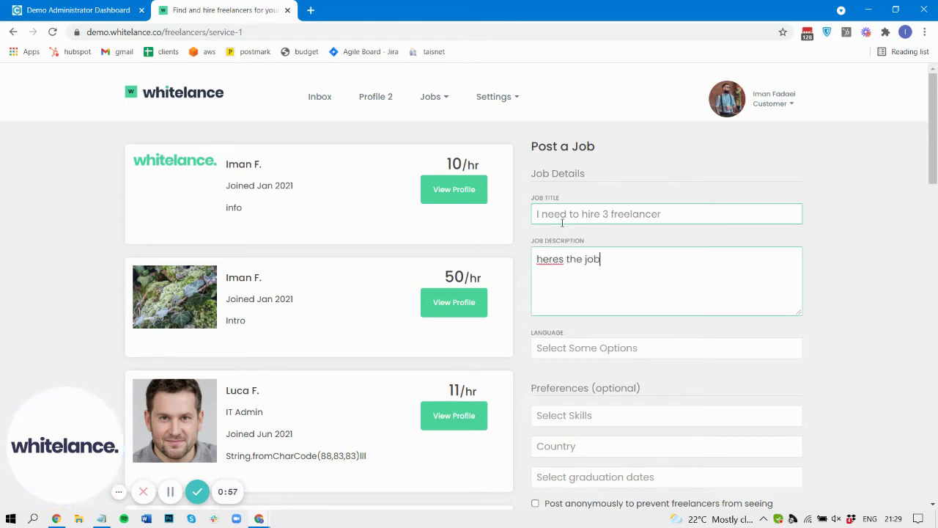
# Set the job language to English, enable multipleHire, and post the job
pyautogui.scroll(-1, 563, 222)
pyautogui.click(601, 257)
pyautogui.click(602, 279)
pyautogui.scroll(-2, 900, 329)
pyautogui.scroll(-1, 900, 330)
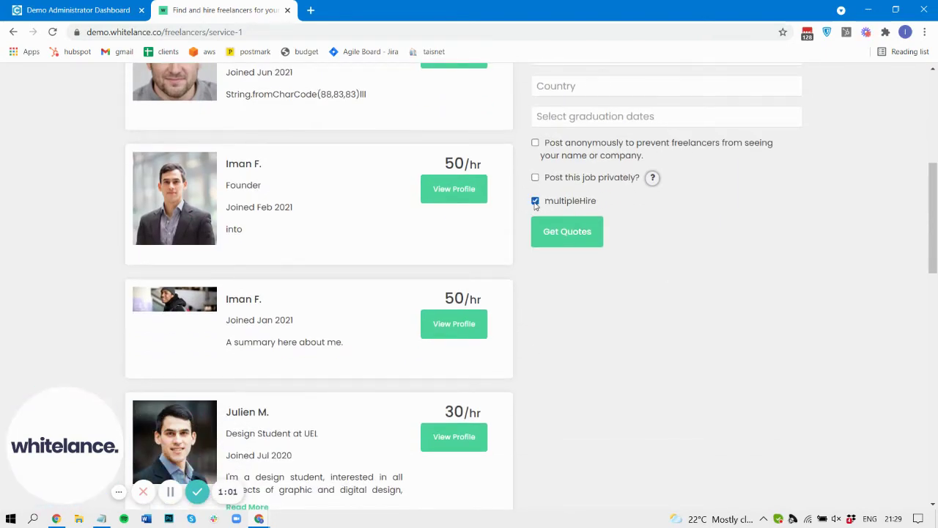
pyautogui.moveTo(548, 206); pyautogui.dragTo(609, 208)
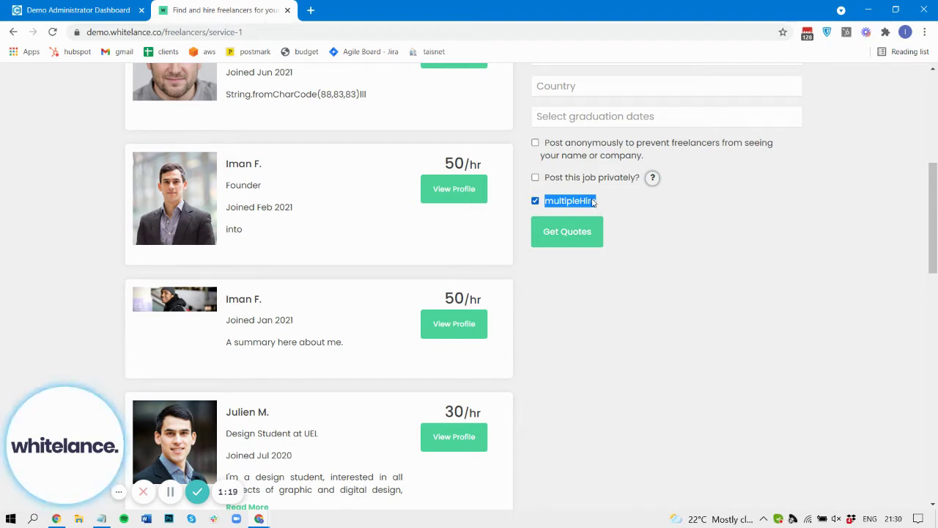
pyautogui.click(570, 232)
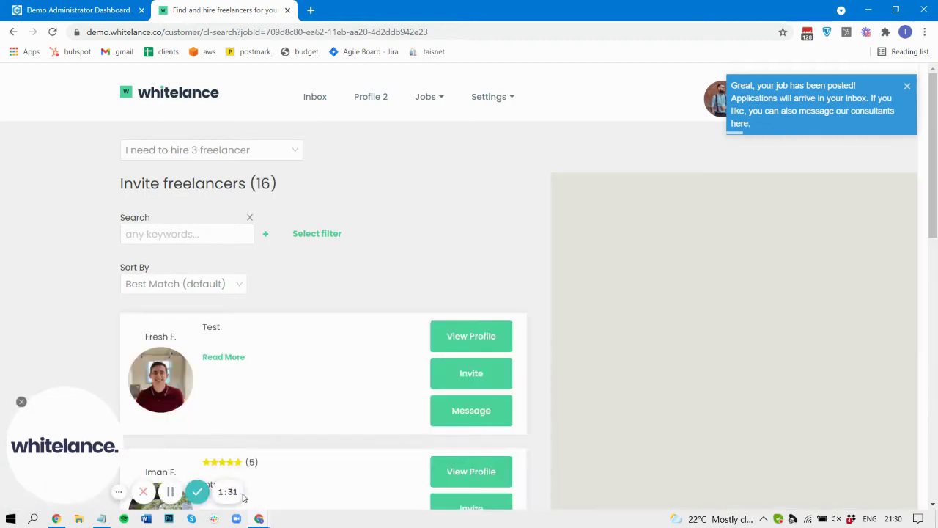
# In the incognito freelancer window, search jobs for '3' and apply to 'I need to hire 3 freelancer'
pyautogui.moveTo(259, 519)
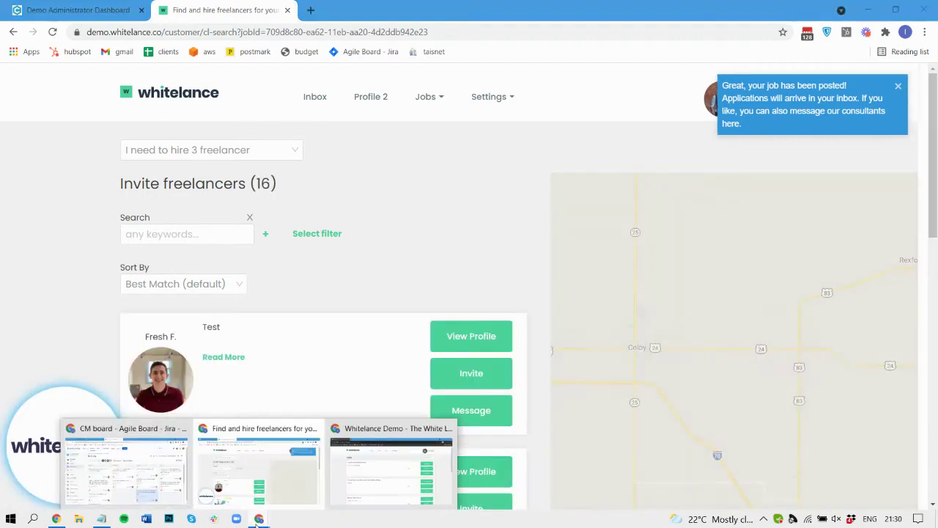
pyautogui.click(378, 477)
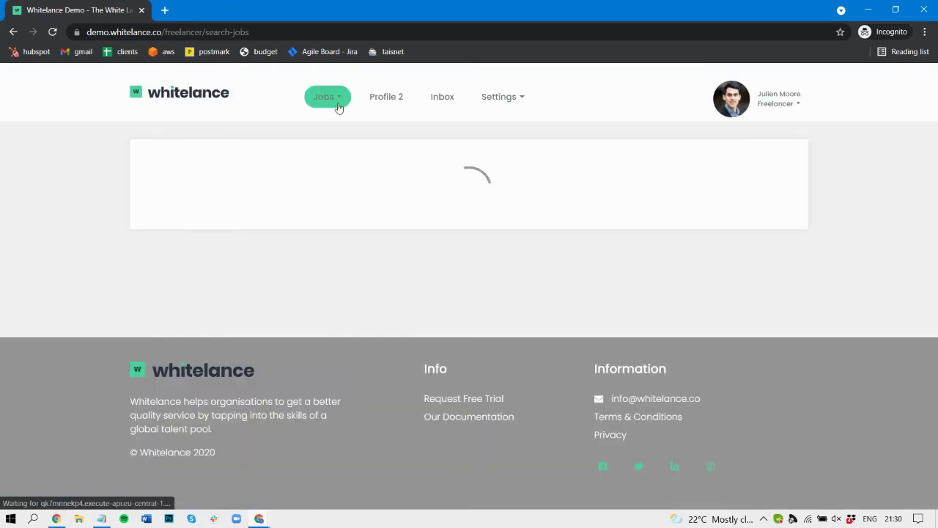
pyautogui.click(338, 108)
pyautogui.click(343, 129)
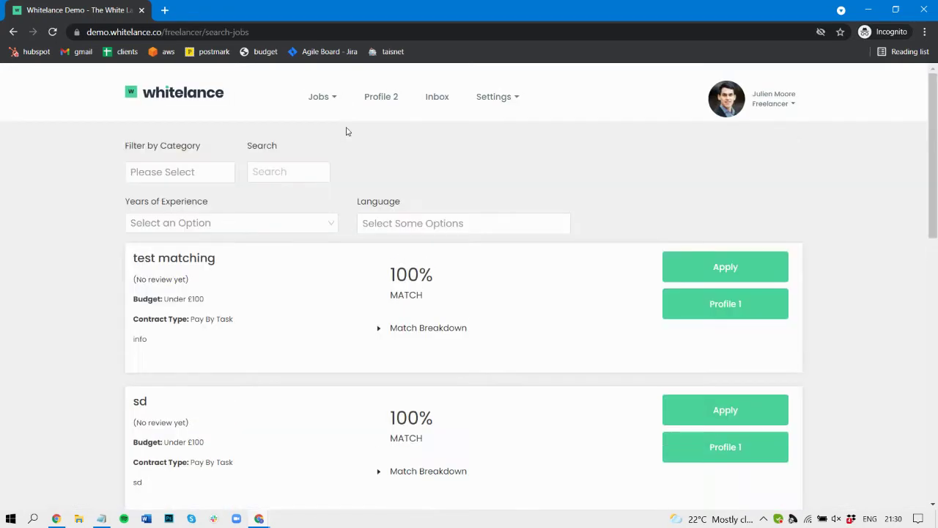
pyautogui.click(282, 173)
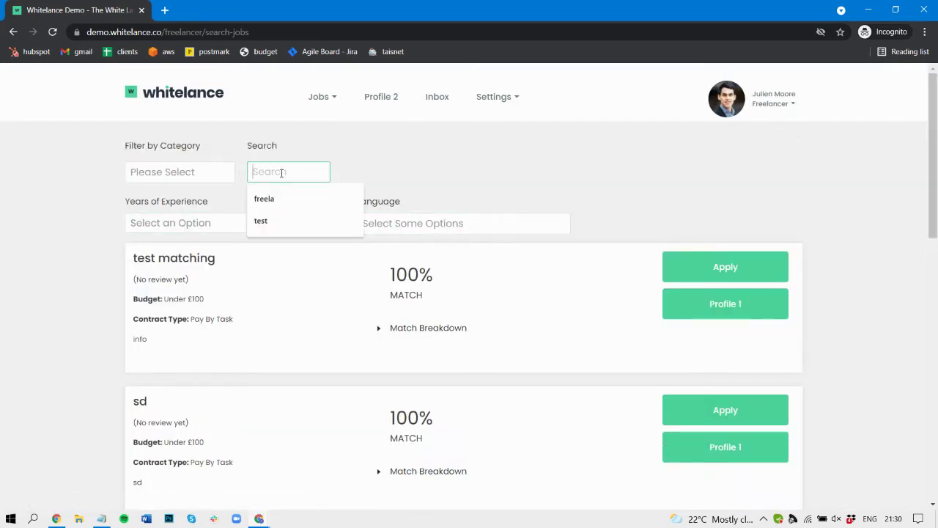
pyautogui.write('3')
pyautogui.scroll(-2, 513, 440)
pyautogui.click(733, 327)
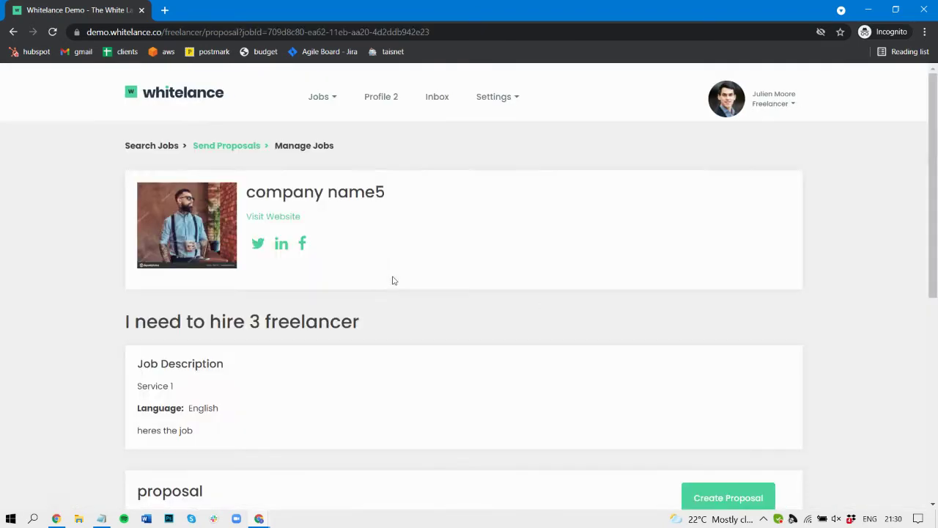
# Send the client a proposal described 'test' with one task 'test' costing 10
pyautogui.scroll(-3, 484, 318)
pyautogui.click(760, 252)
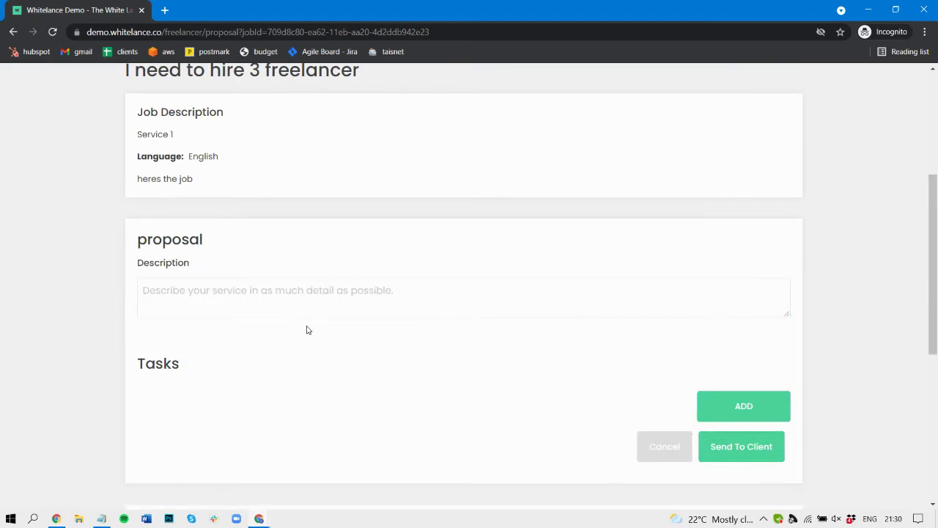
pyautogui.click(267, 291)
pyautogui.write('test')
pyautogui.scroll(-1, 266, 293)
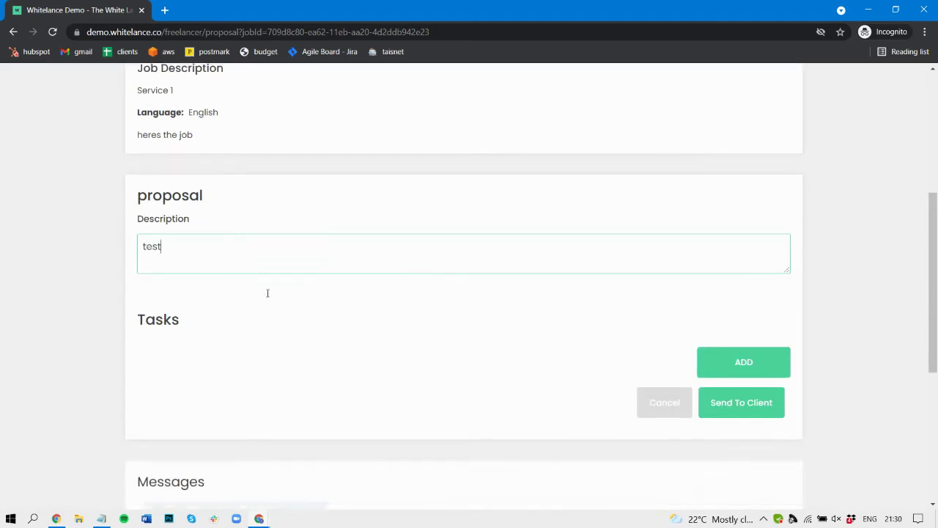
pyautogui.click(744, 342)
pyautogui.click(306, 388)
pyautogui.write('test')
pyautogui.click(426, 391)
pyautogui.click(758, 427)
pyautogui.click(751, 429)
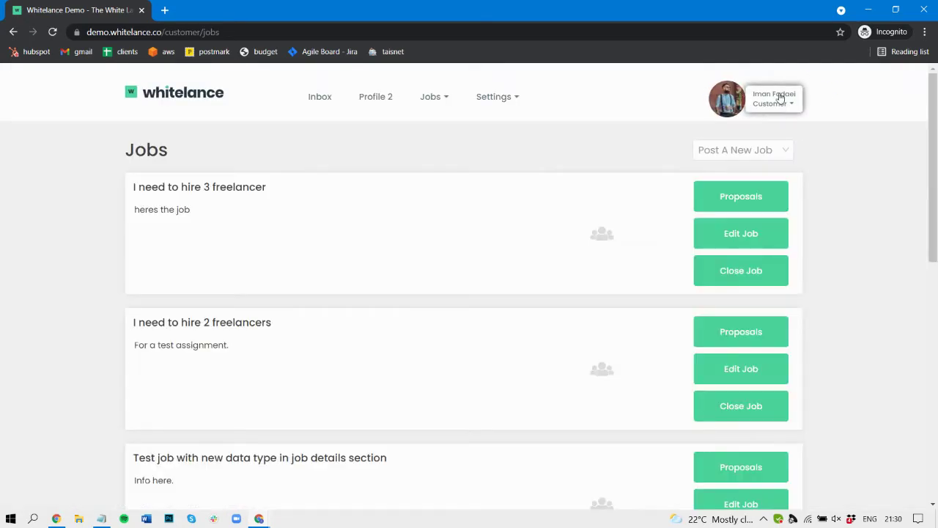
# Switch to another freelancer account, search jobs for '3' and apply to the 3-freelancer job
pyautogui.click(781, 97)
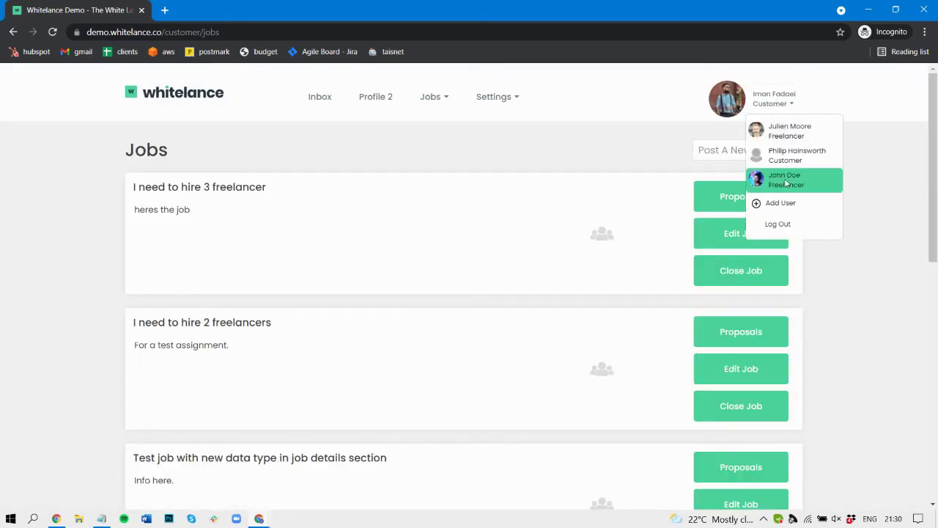
pyautogui.click(785, 179)
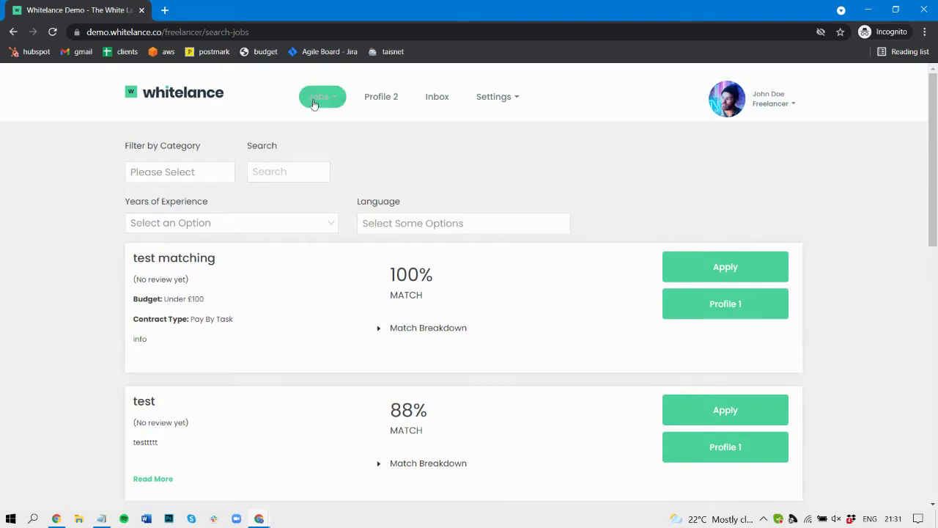
pyautogui.click(263, 173)
pyautogui.write('3')
pyautogui.click(719, 273)
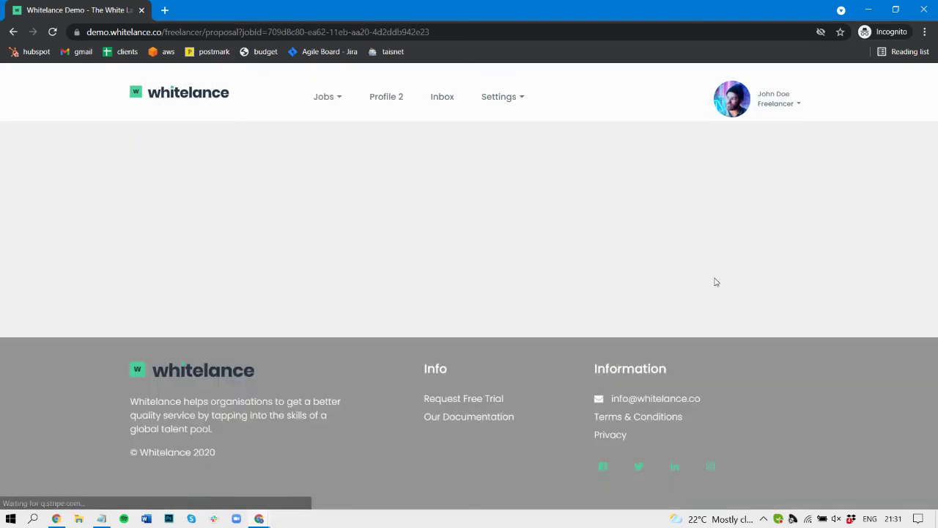
# Send the client a proposal 'test 2' with task 'test' costing 10
pyautogui.scroll(-3, 381, 307)
pyautogui.click(726, 246)
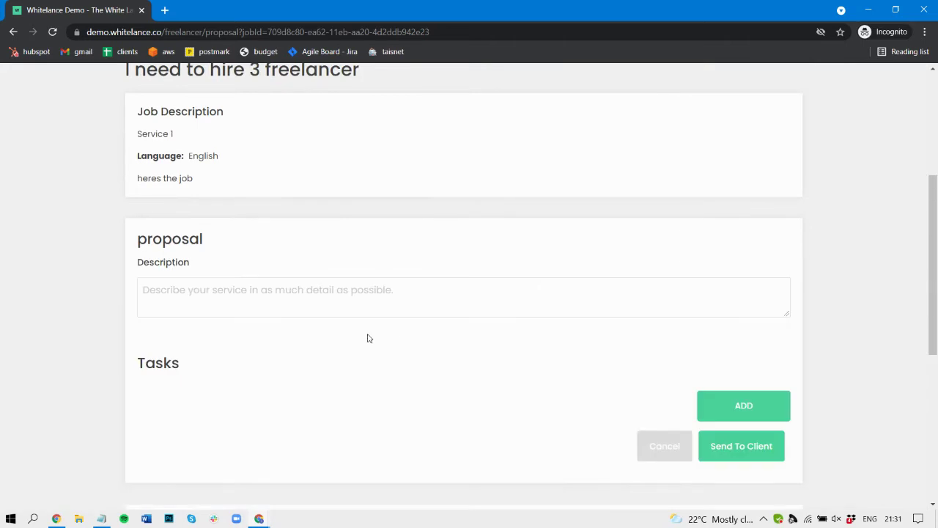
pyautogui.click(334, 303)
pyautogui.write('test 2')
pyautogui.scroll(-2, 335, 303)
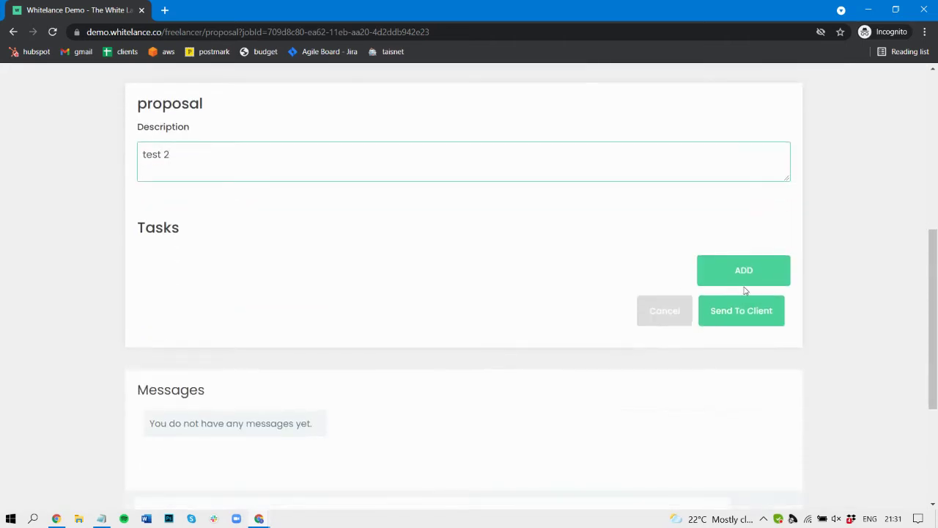
pyautogui.click(744, 268)
pyautogui.click(280, 324)
pyautogui.write('test')
pyautogui.click(440, 323)
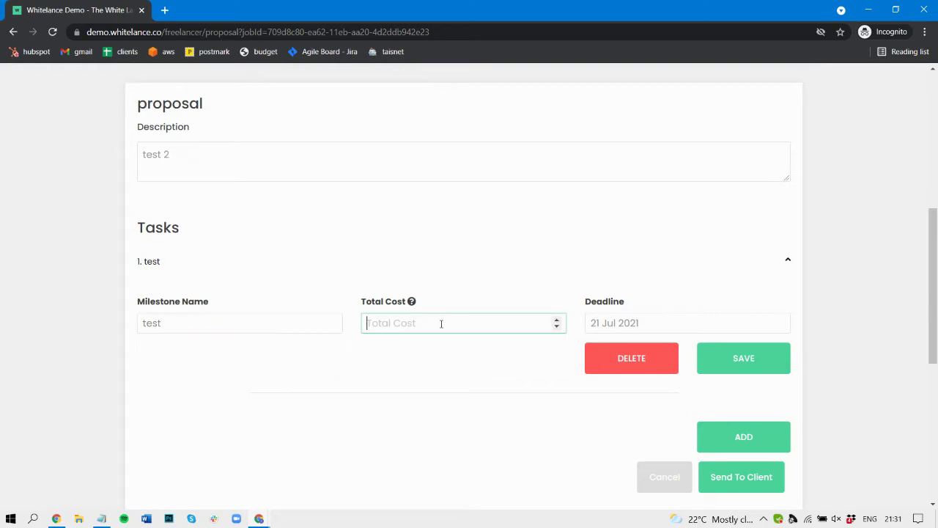
pyautogui.write('10')
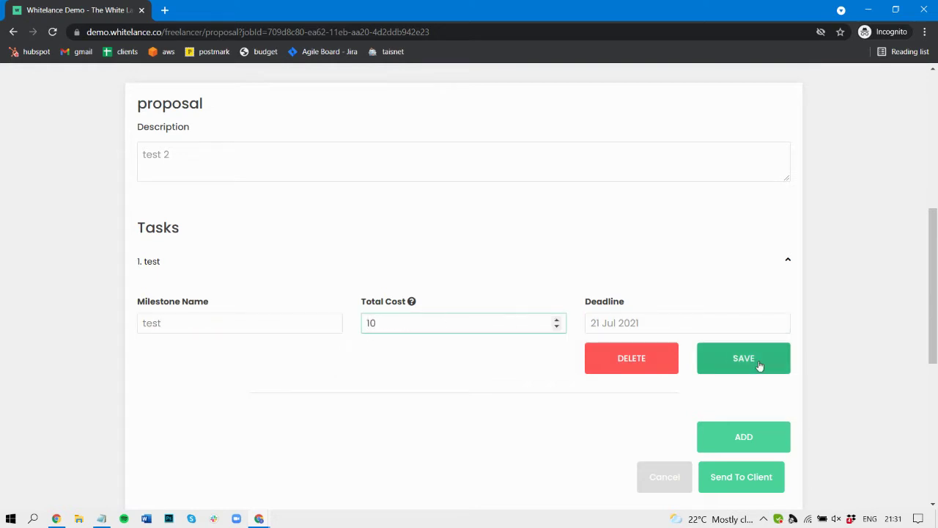
pyautogui.click(759, 365)
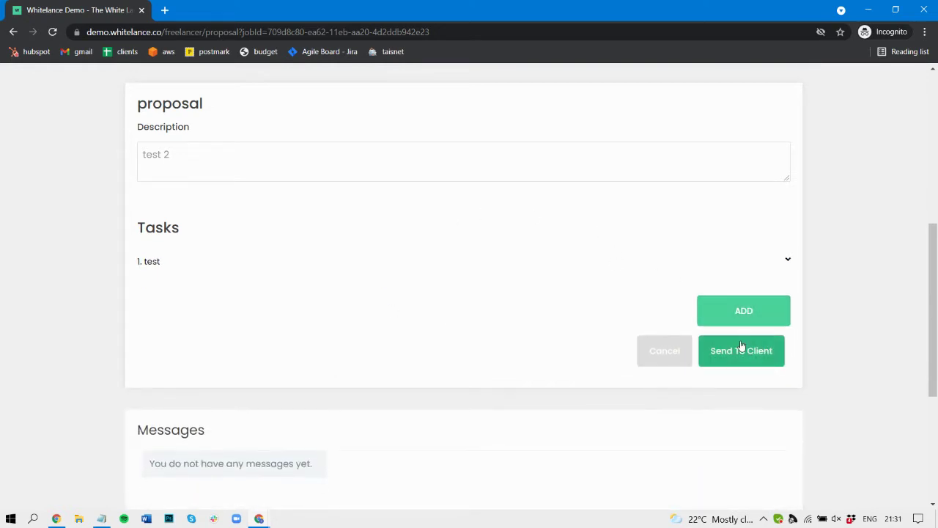
pyautogui.click(746, 352)
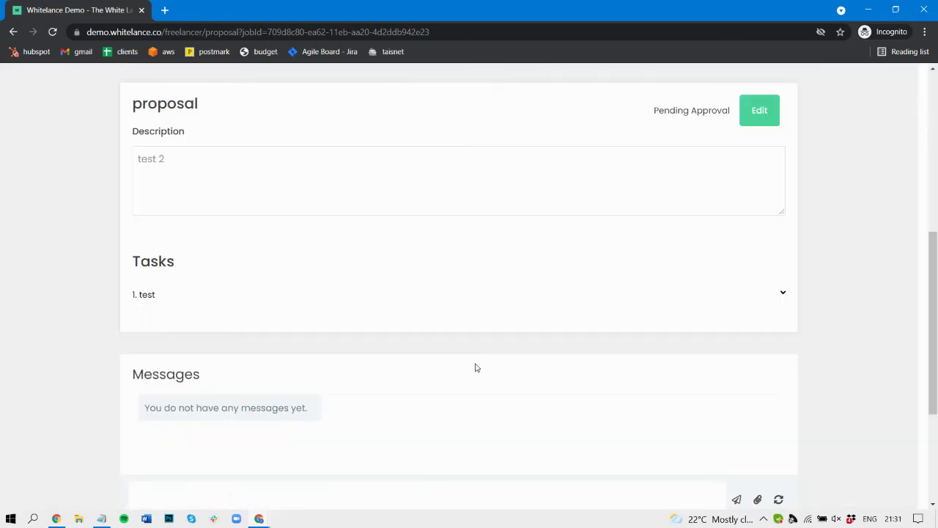
pyautogui.scroll(5, 355, 324)
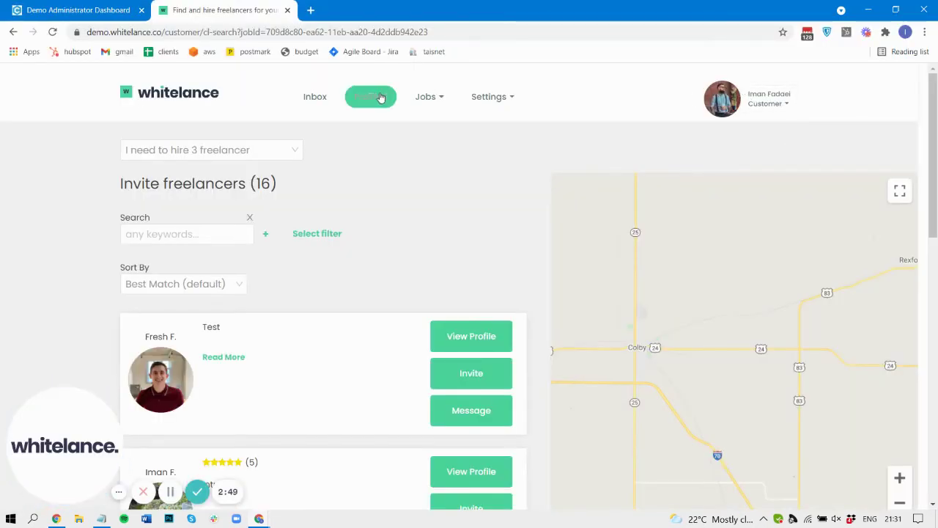
# From Jobs > All Jobs, open the first freelancer's proposal on the 3-freelancer job
pyautogui.click(416, 100)
pyautogui.click(455, 210)
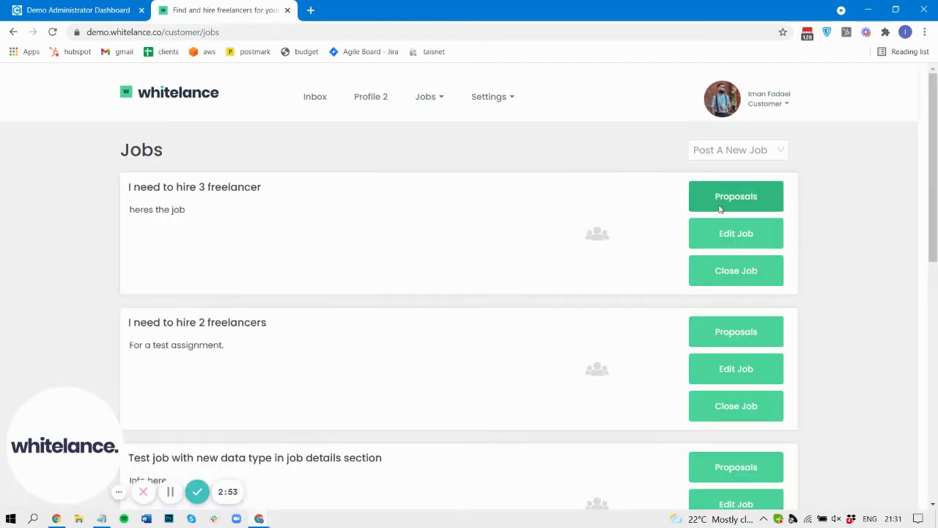
pyautogui.click(723, 200)
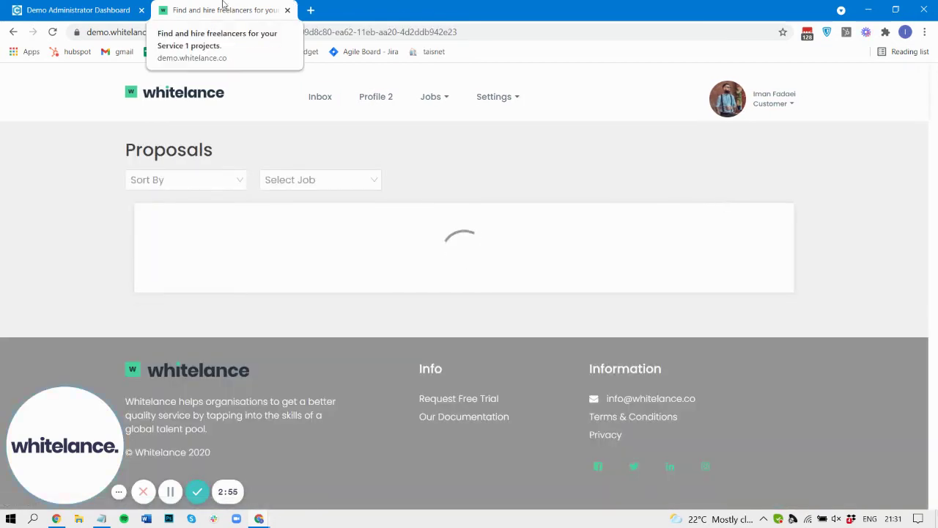
pyautogui.scroll(-1, 44, 287)
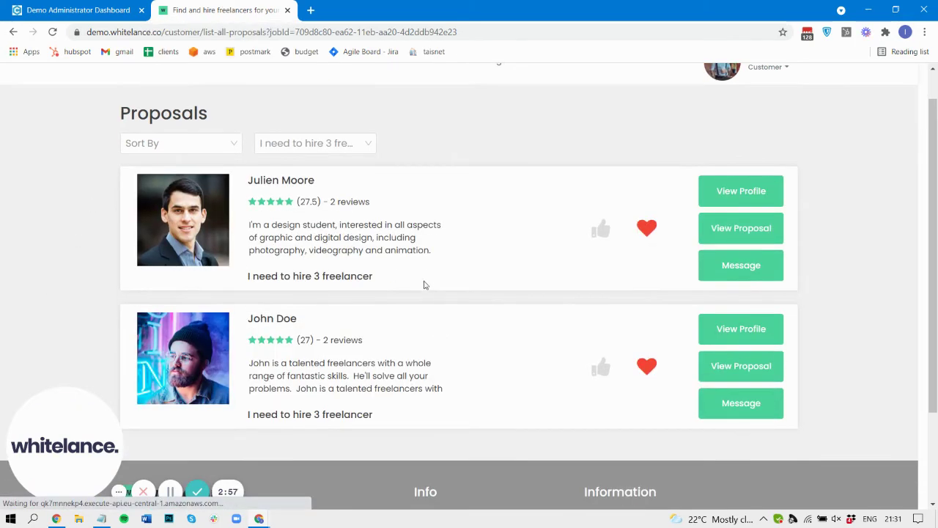
pyautogui.click(741, 228)
# Start and accept the contract from that proposal, then return to All Jobs
pyautogui.scroll(-1, 490, 337)
pyautogui.scroll(-1, 491, 337)
pyautogui.click(718, 214)
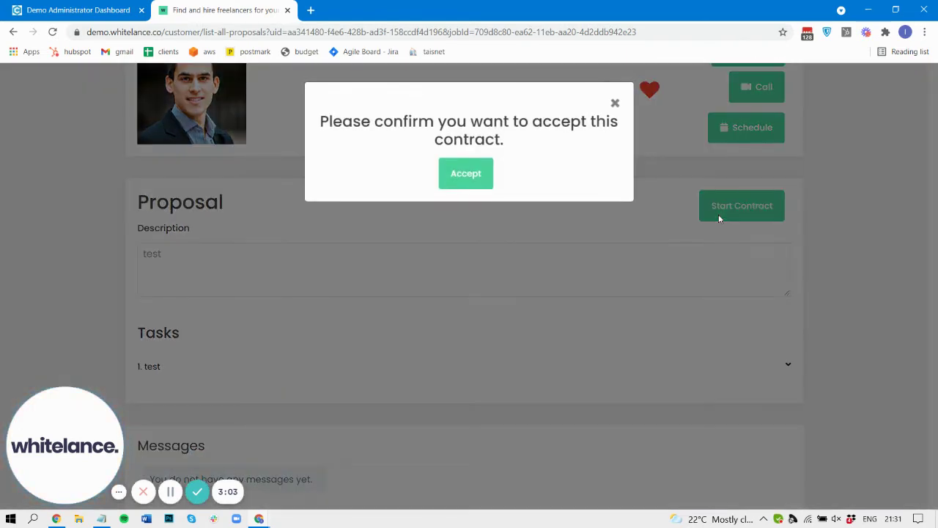
pyautogui.click(466, 176)
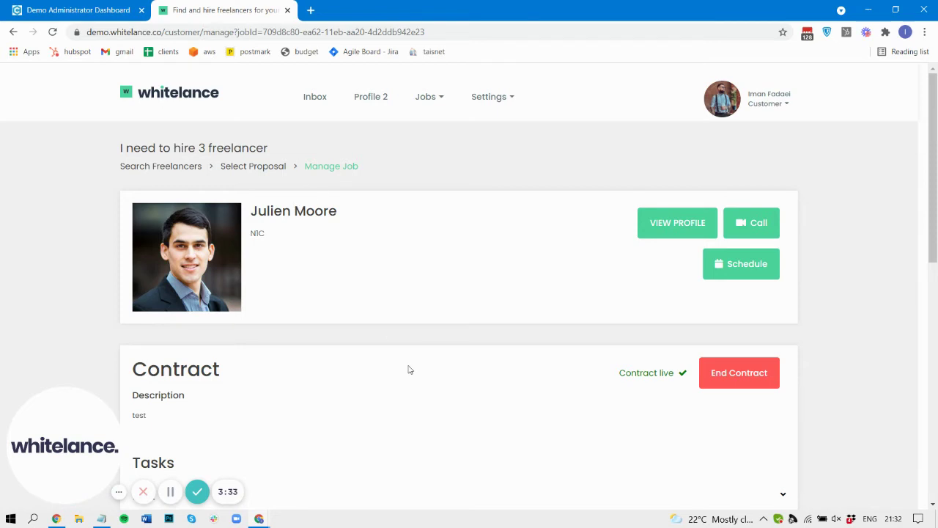
pyautogui.scroll(-3, 410, 370)
pyautogui.scroll(3, 245, 357)
pyautogui.click(438, 97)
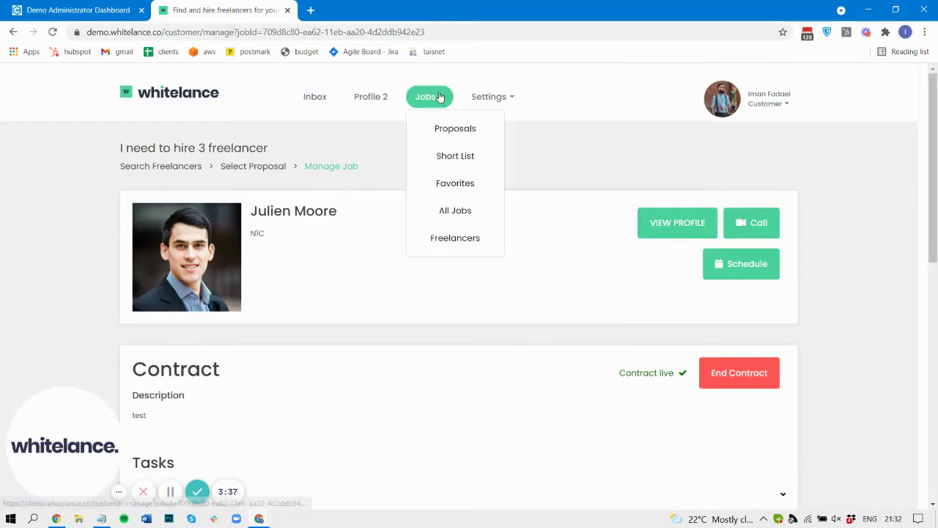
pyautogui.click(454, 211)
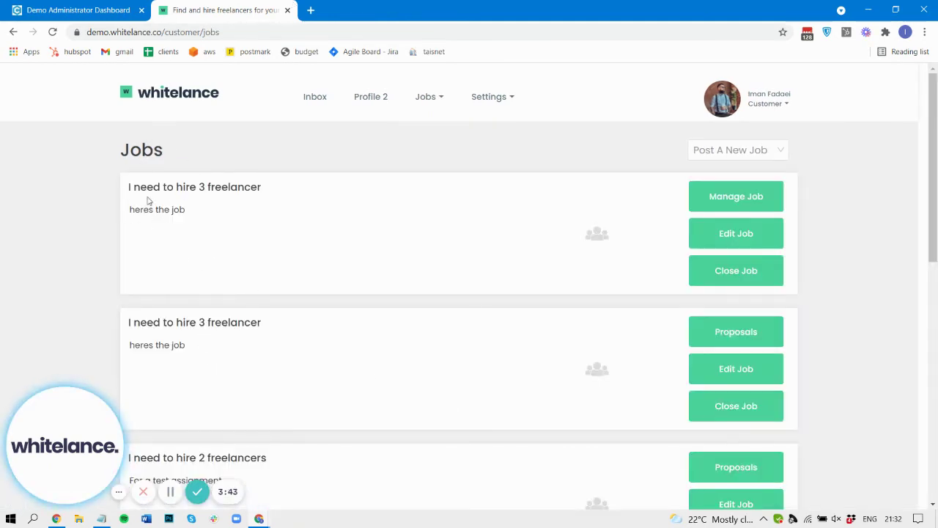
# Highlight the first 'I need to hire 3 freelancer' job's description on the Jobs list
pyautogui.moveTo(186, 211); pyautogui.dragTo(244, 192)
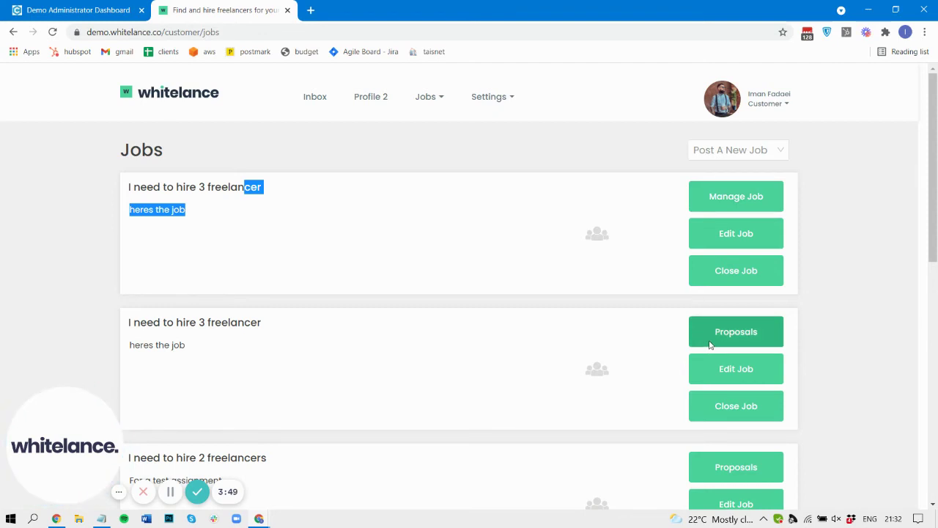
pyautogui.click(359, 352)
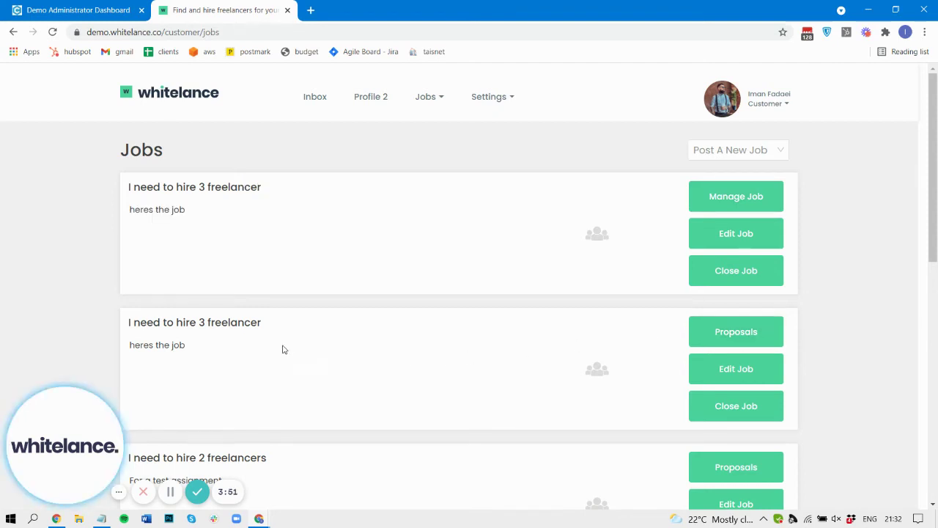
pyautogui.click(737, 331)
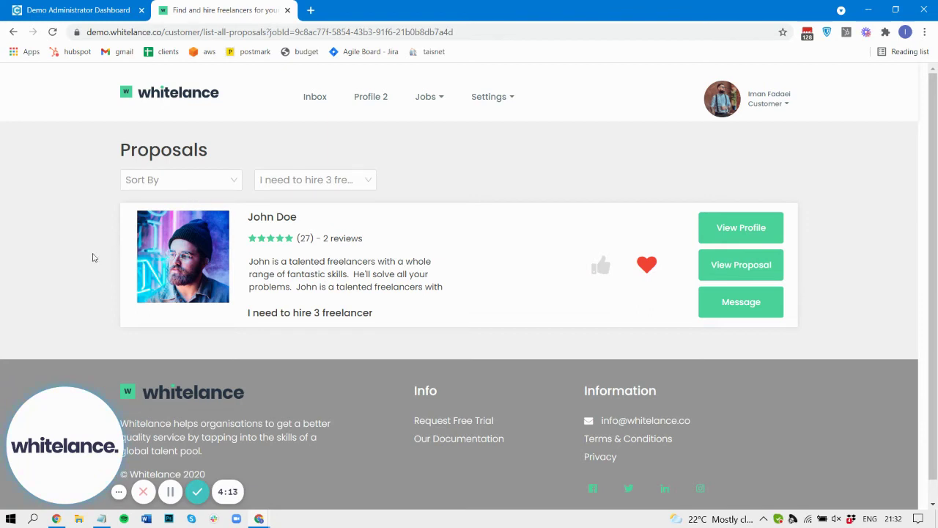
pyautogui.moveTo(247, 220); pyautogui.dragTo(309, 221)
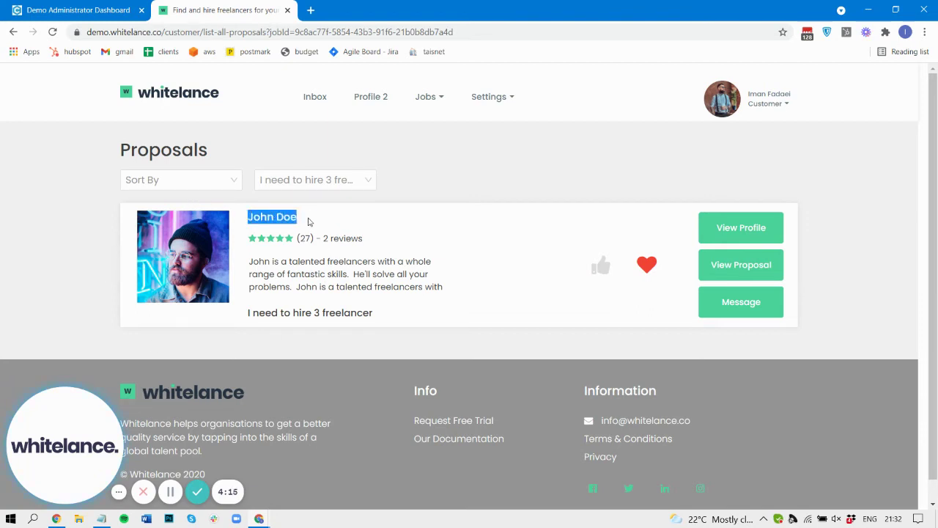
pyautogui.click(308, 221)
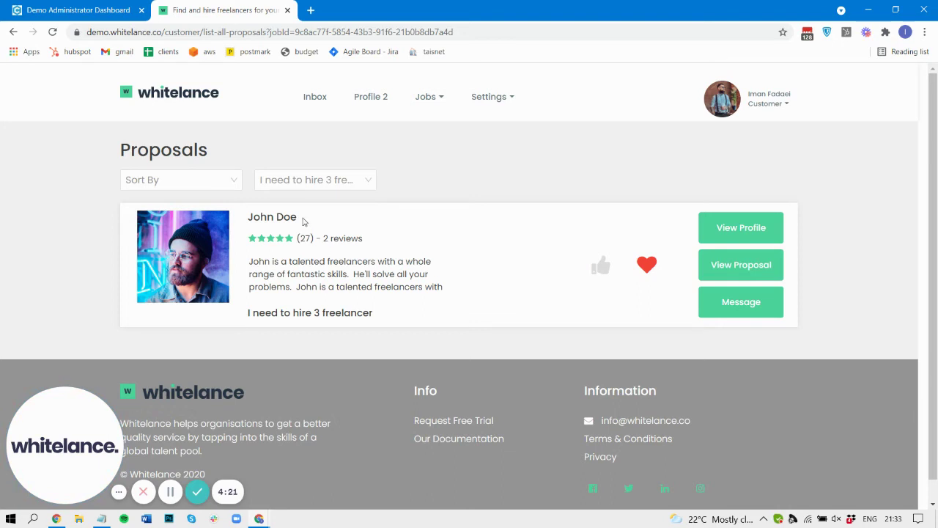
pyautogui.moveTo(303, 221); pyautogui.dragTo(248, 218)
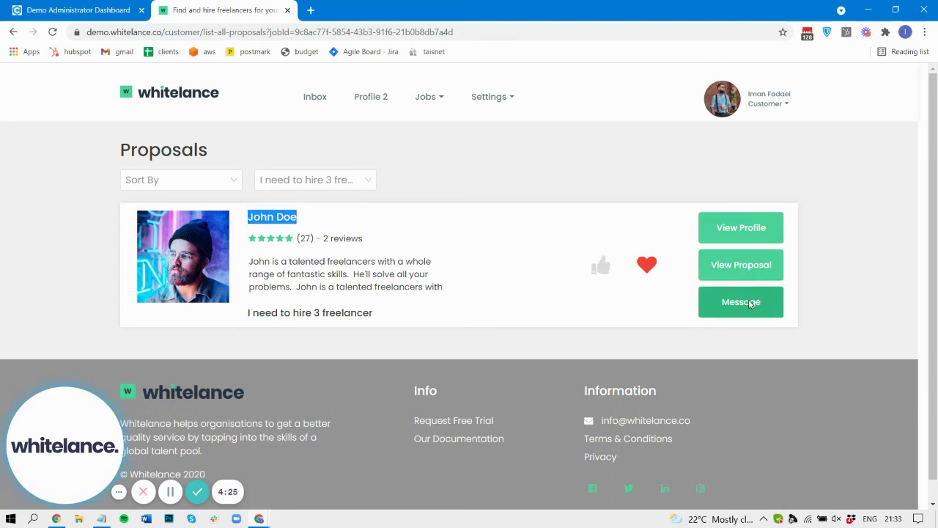
pyautogui.click(743, 267)
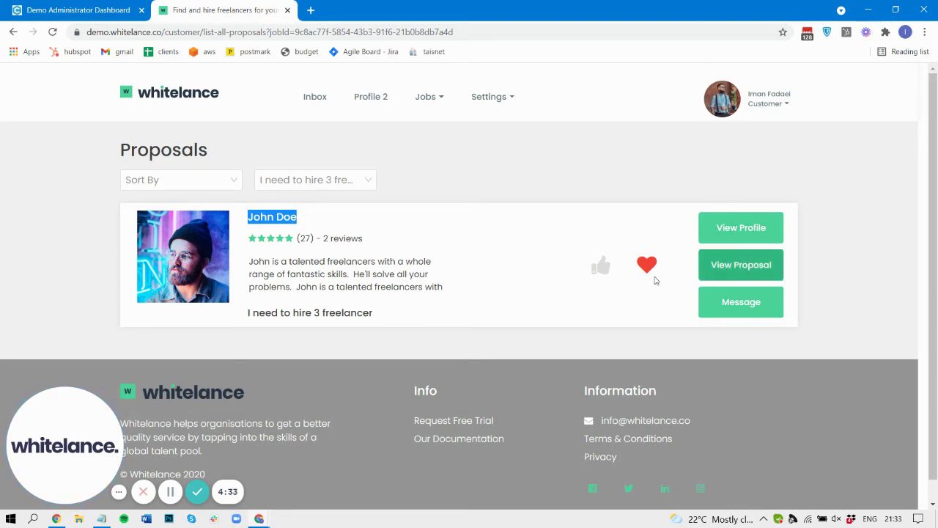
pyautogui.click(272, 303)
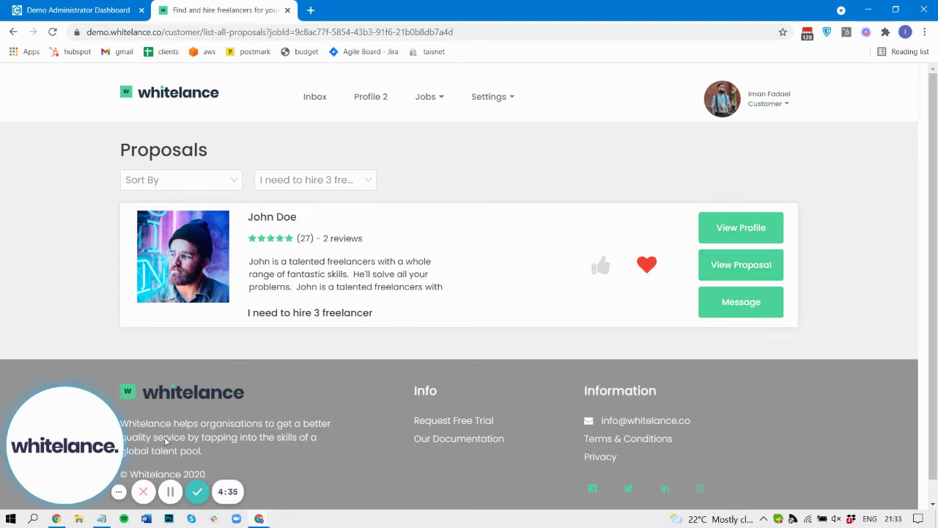
pyautogui.moveTo(266, 525)
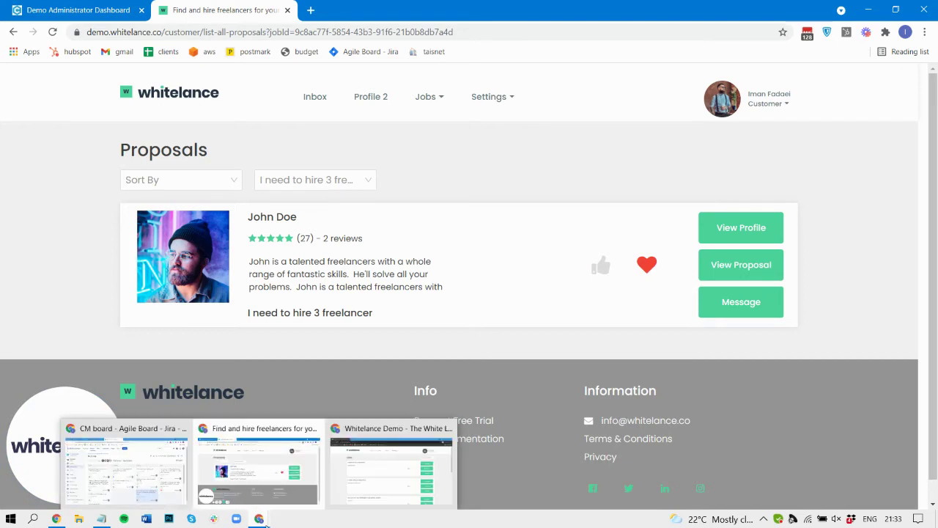
# In the freelancer window, switch account, search jobs for '3' and highlight the 3-freelancer listing
pyautogui.click(391, 469)
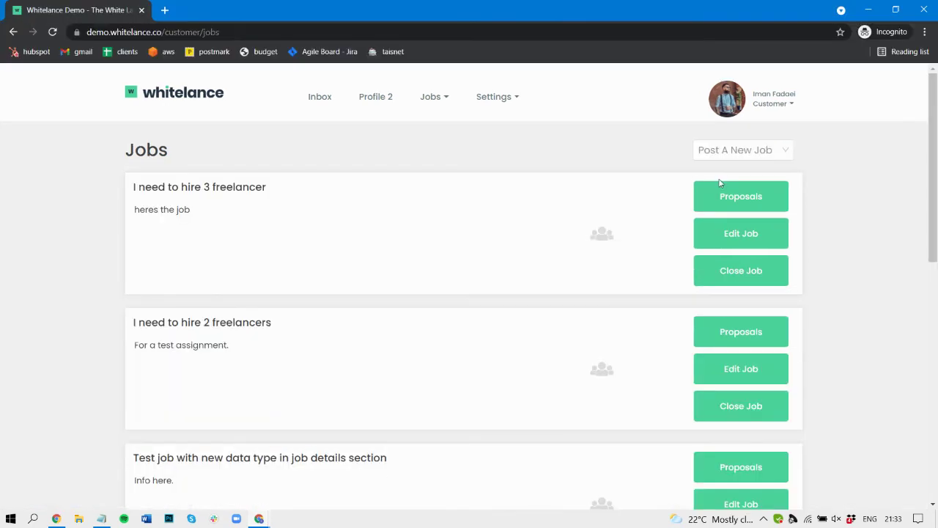
pyautogui.click(779, 116)
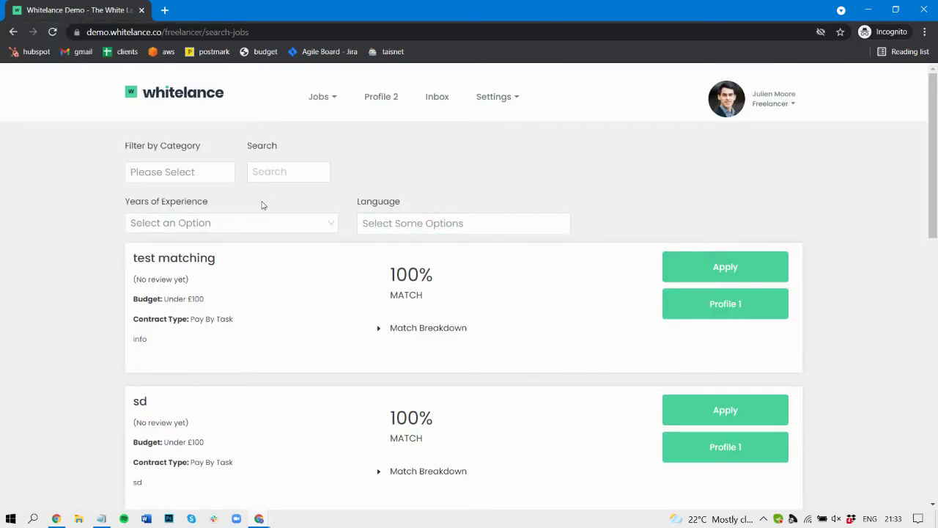
pyautogui.click(298, 170)
pyautogui.write('3')
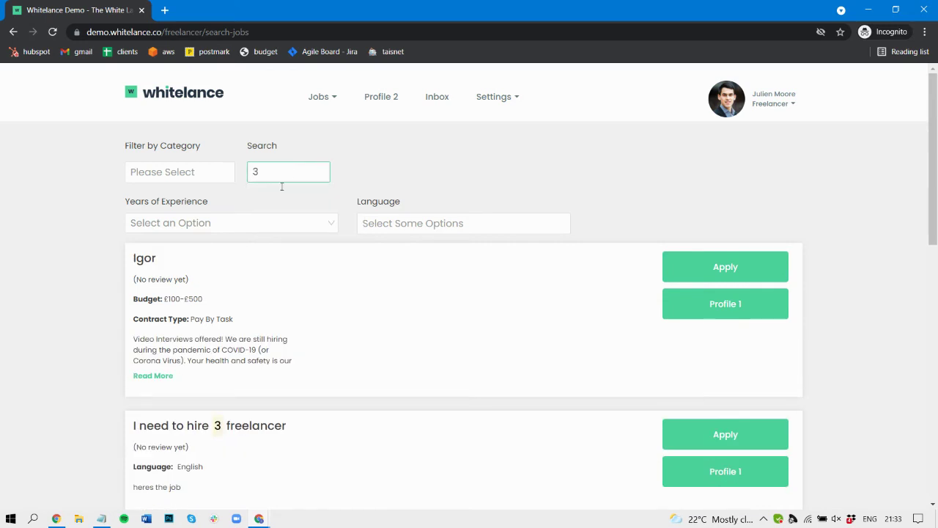
pyautogui.scroll(-3, 306, 335)
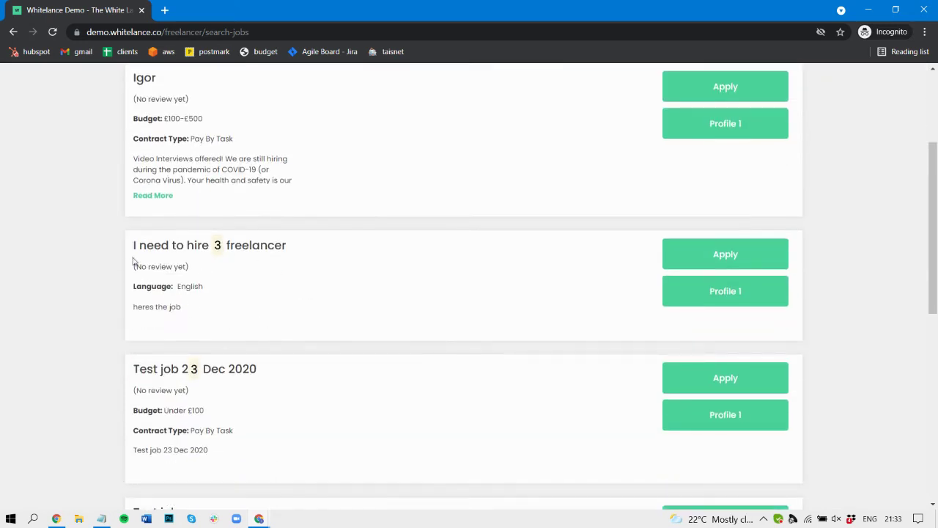
pyautogui.moveTo(181, 307); pyautogui.dragTo(134, 250)
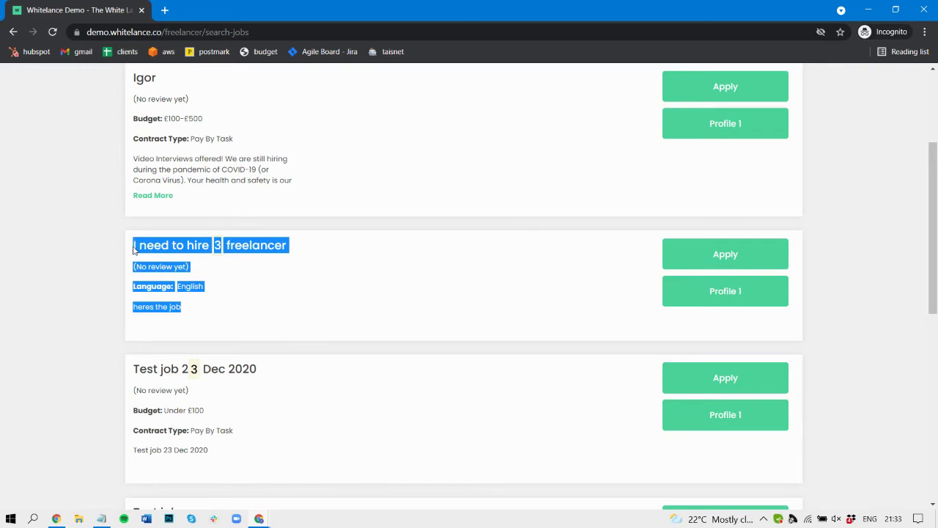
pyautogui.click(211, 328)
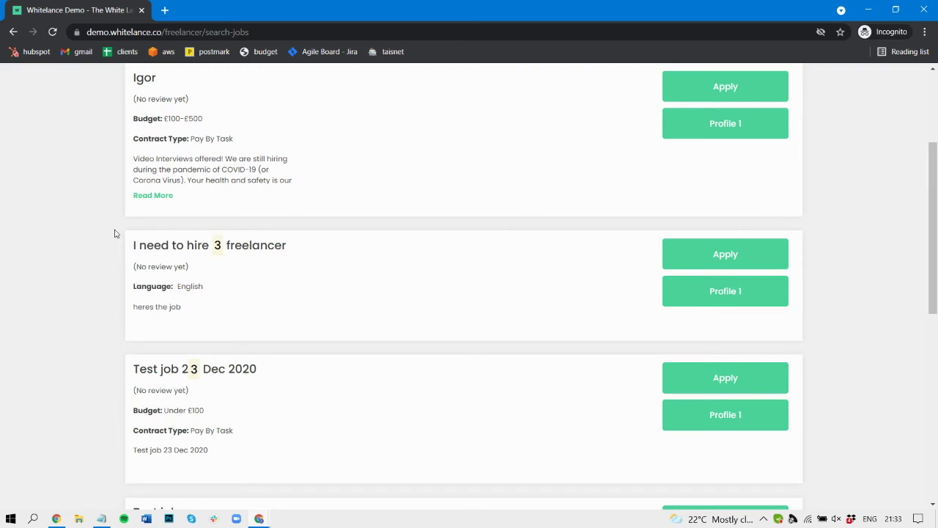
# Apply with proposal 'applying now', one task 'a' costing 3, and send it to the client
pyautogui.click(704, 262)
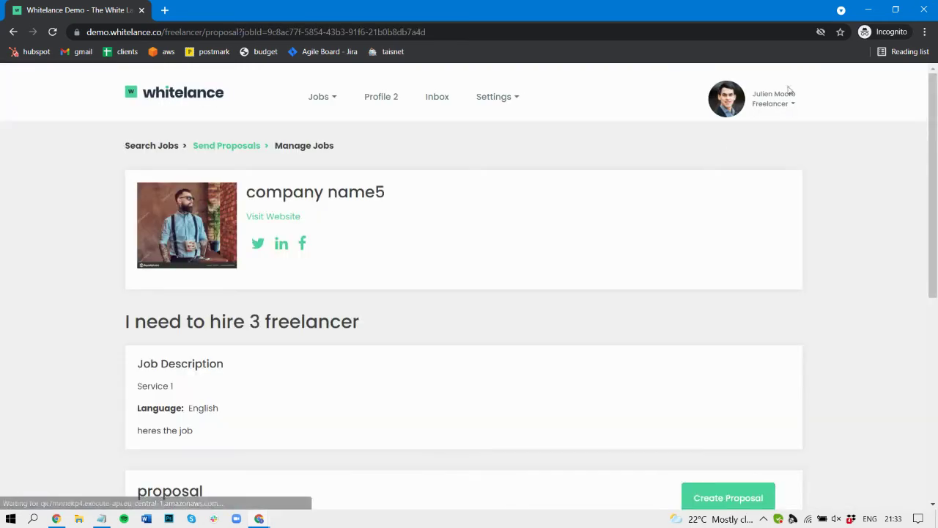
pyautogui.scroll(-2, 518, 237)
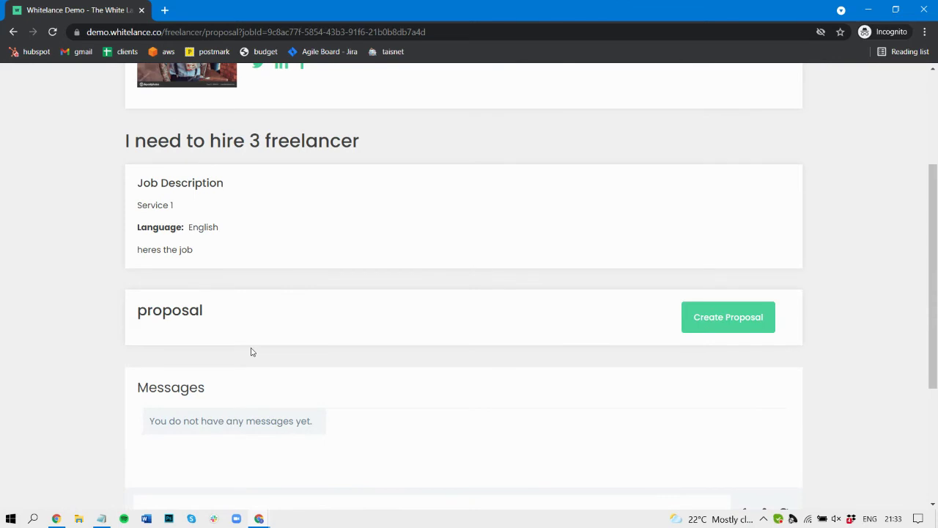
pyautogui.click(726, 323)
pyautogui.write('applying now')
pyautogui.scroll(-3, 736, 255)
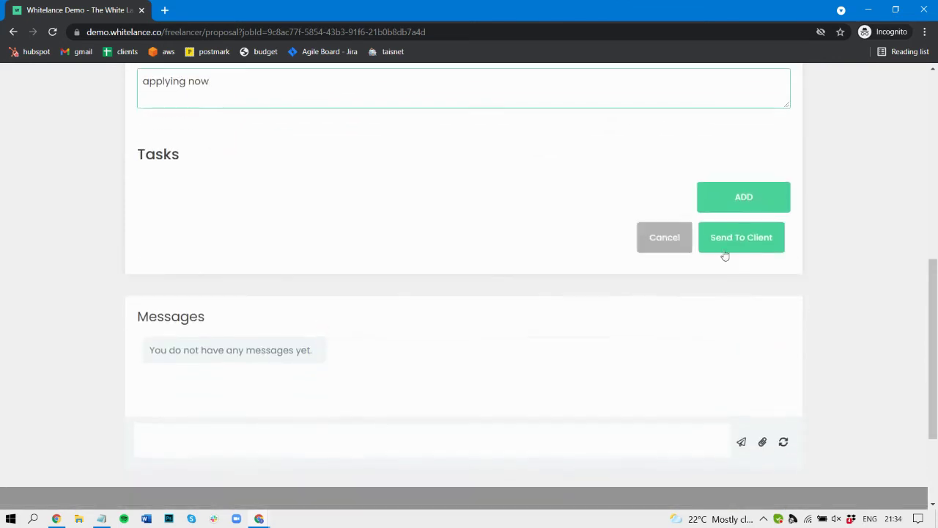
pyautogui.click(712, 203)
pyautogui.click(279, 245)
pyautogui.write('a')
pyautogui.click(431, 251)
pyautogui.write('3')
pyautogui.click(729, 286)
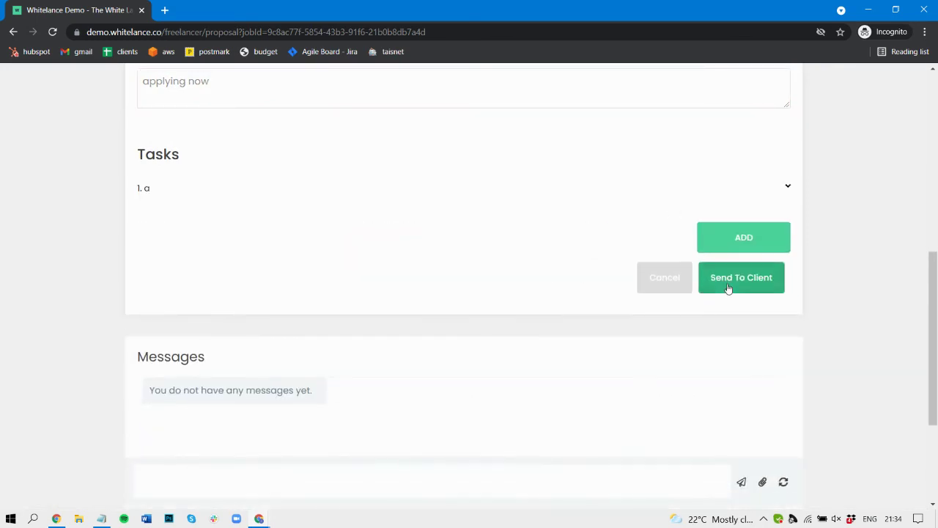
pyautogui.click(727, 286)
pyautogui.scroll(5, 290, 284)
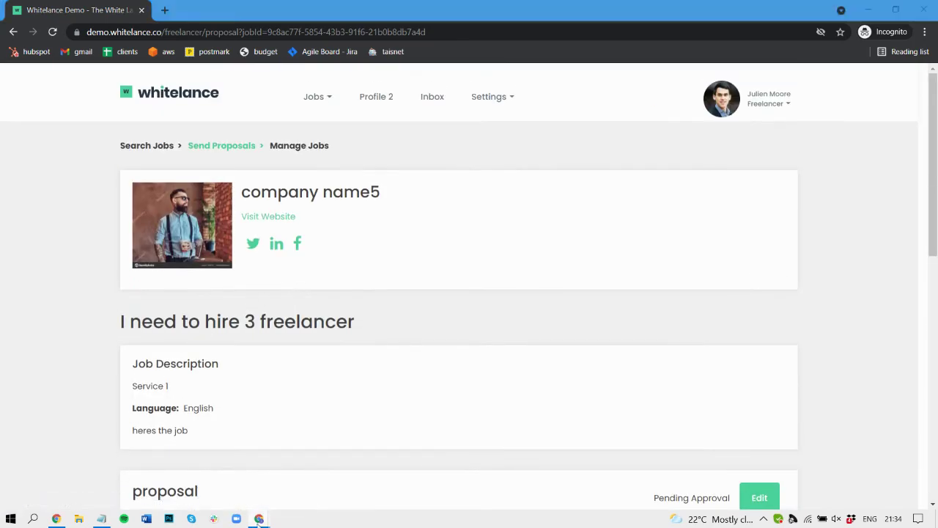
# Switch to the customer's browser window and review the two proposals on 'I need to hire 3 freelancer'
pyautogui.rightClick(259, 518)
pyautogui.click(259, 518)
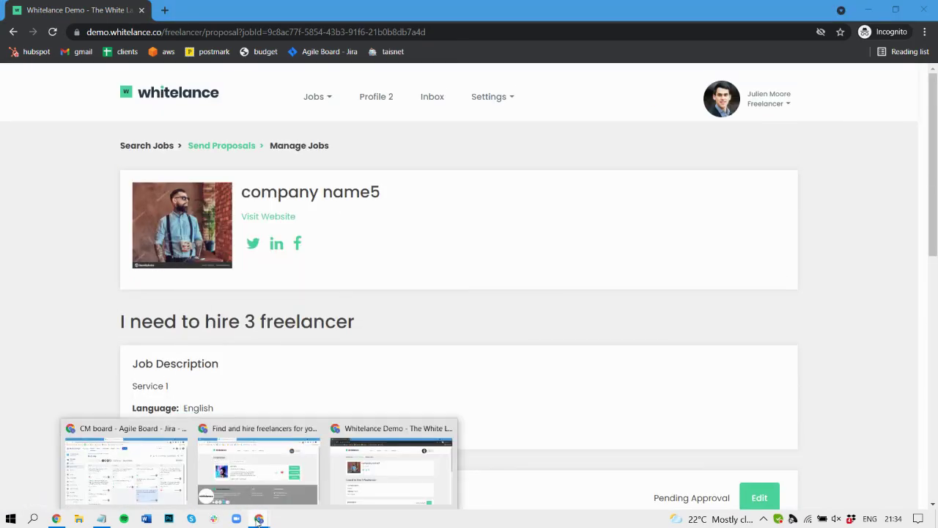
pyautogui.click(233, 482)
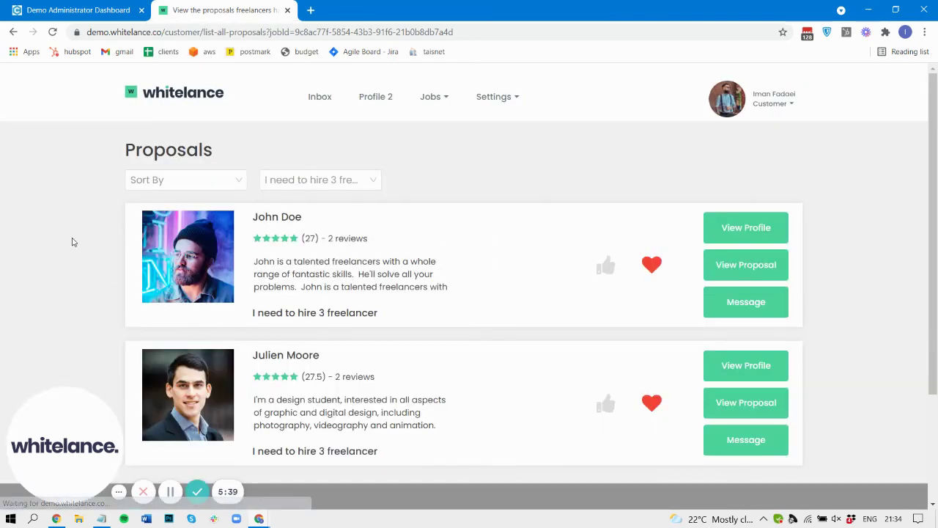
pyautogui.scroll(-1, 72, 241)
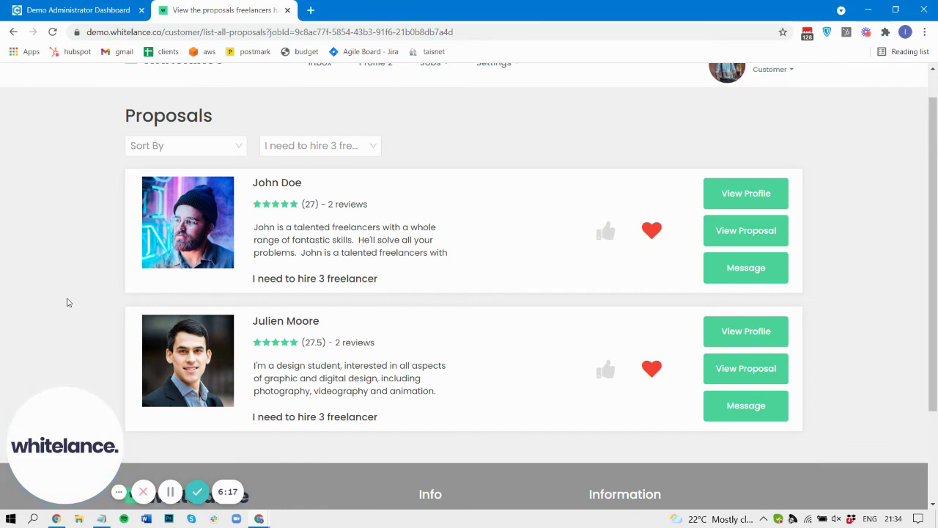
pyautogui.scroll(1, 67, 302)
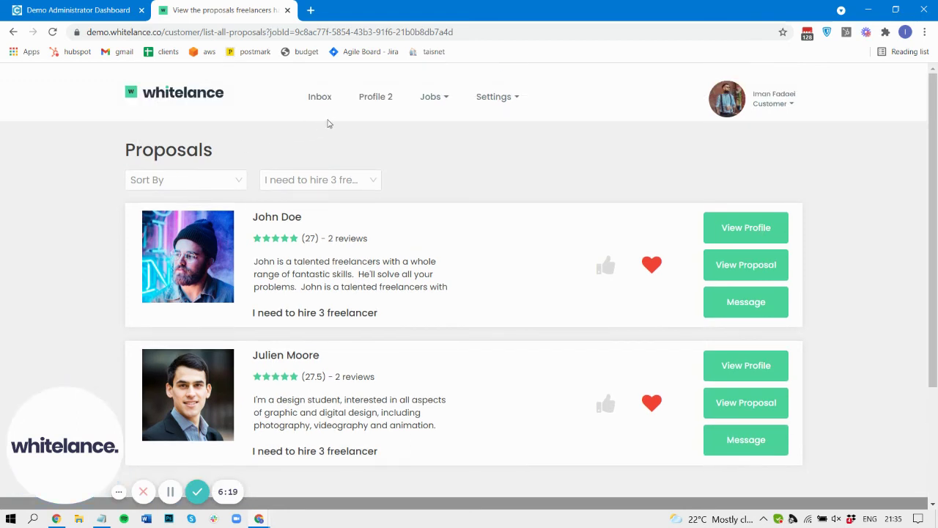
# Go to the All Jobs list and compare the two 'I need to hire 3 freelancer' job cards
pyautogui.click(420, 100)
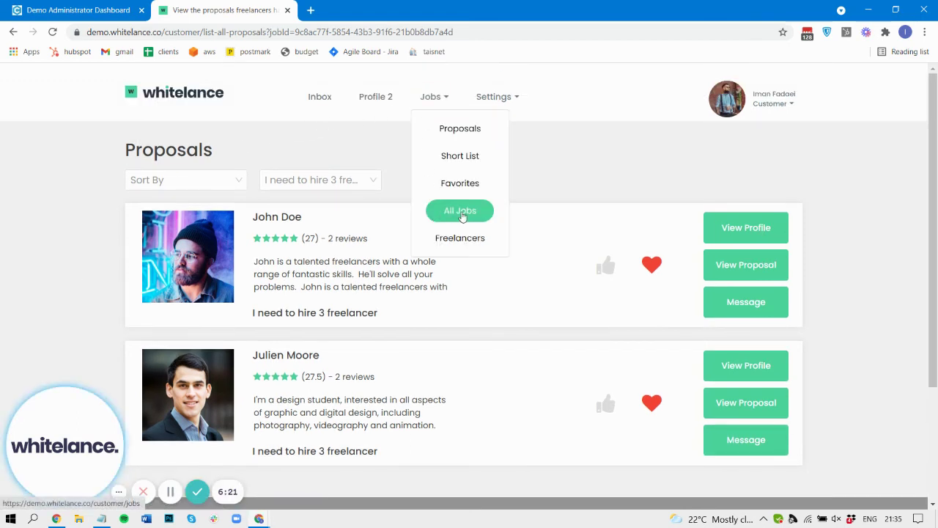
pyautogui.click(460, 211)
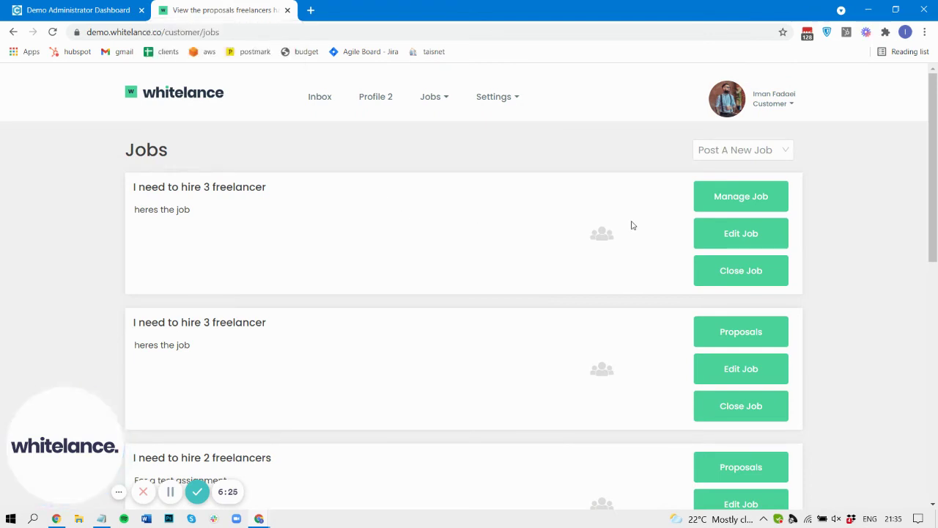
pyautogui.scroll(-1, 741, 334)
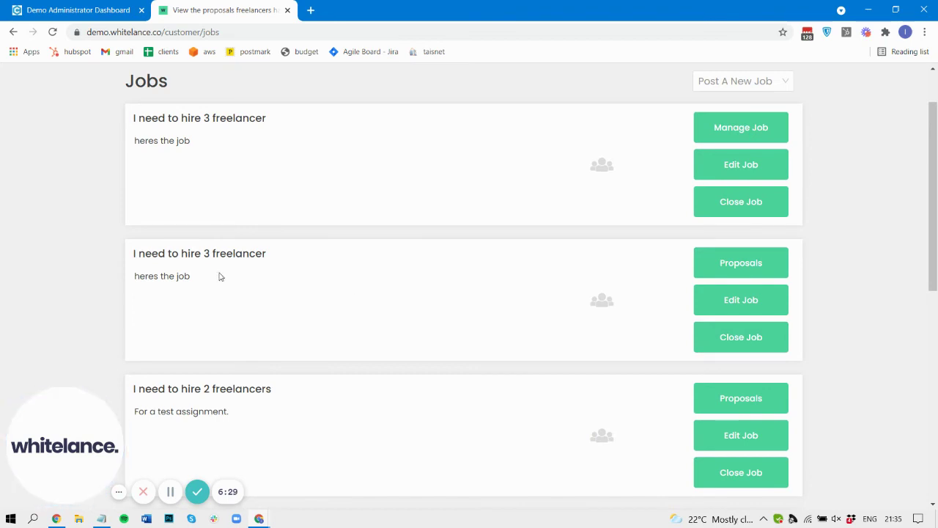
pyautogui.moveTo(192, 279); pyautogui.dragTo(214, 252)
pyautogui.click(195, 257)
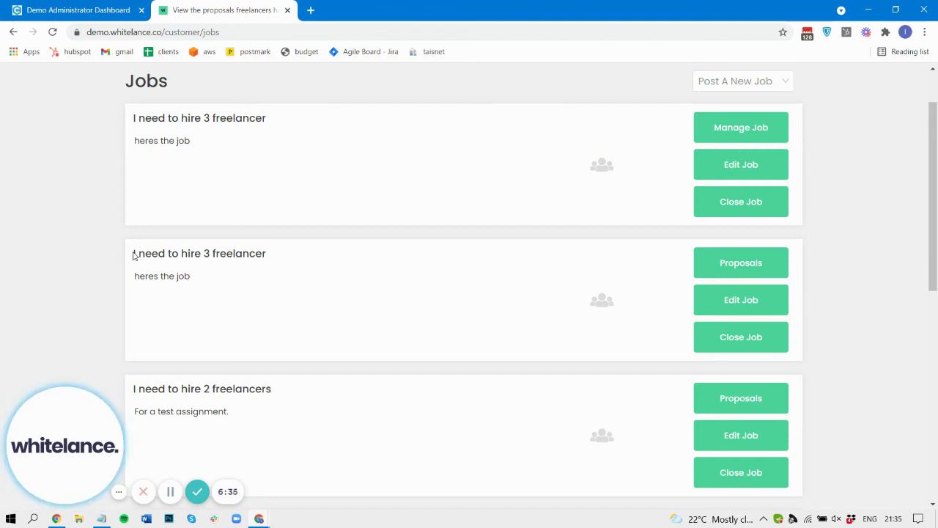
pyautogui.moveTo(132, 125); pyautogui.dragTo(260, 128)
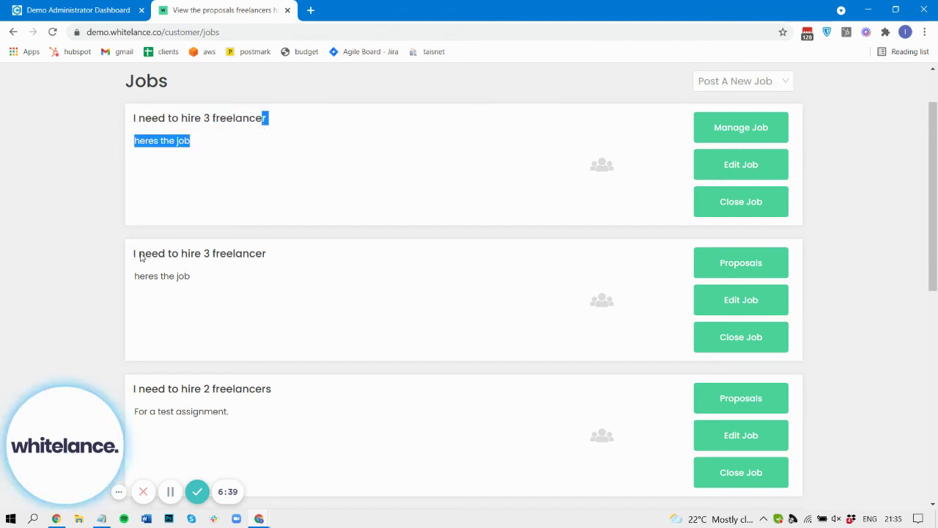
# Close the second, duplicate 'I need to hire 3 freelancer' job and confirm the closure
pyautogui.click(727, 342)
pyautogui.click(541, 193)
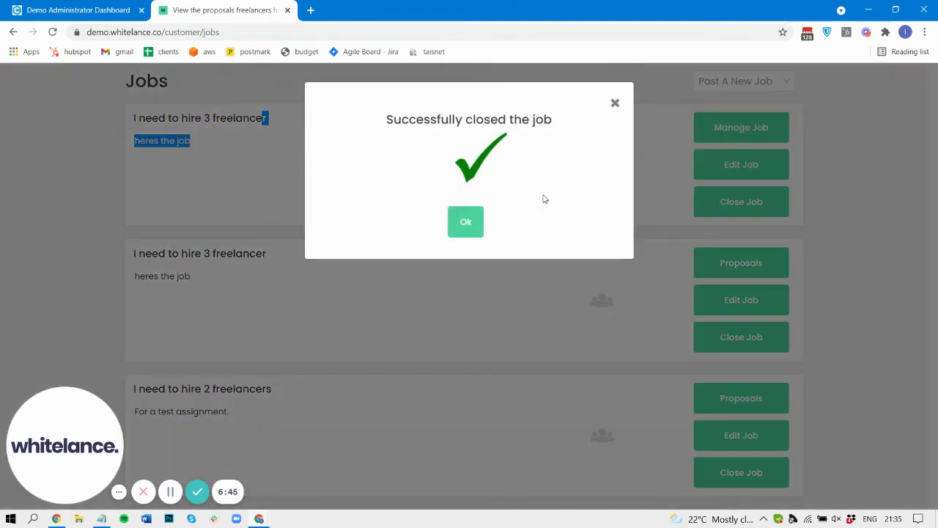
pyautogui.click(470, 220)
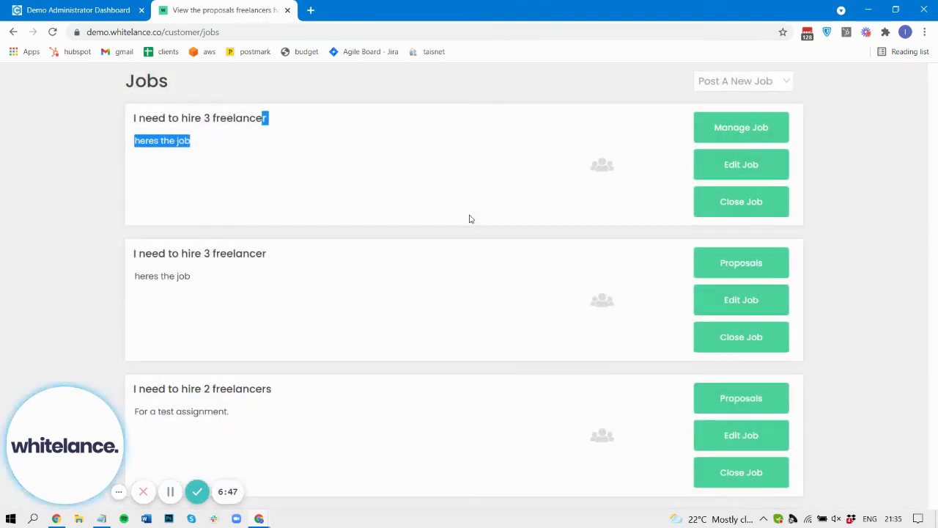
pyautogui.click(393, 229)
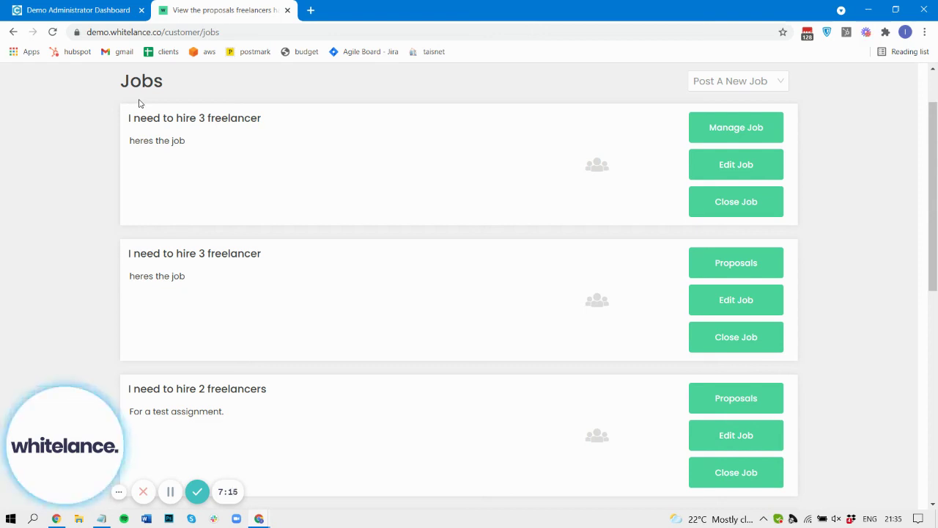
pyautogui.moveTo(113, 117); pyautogui.dragTo(267, 196)
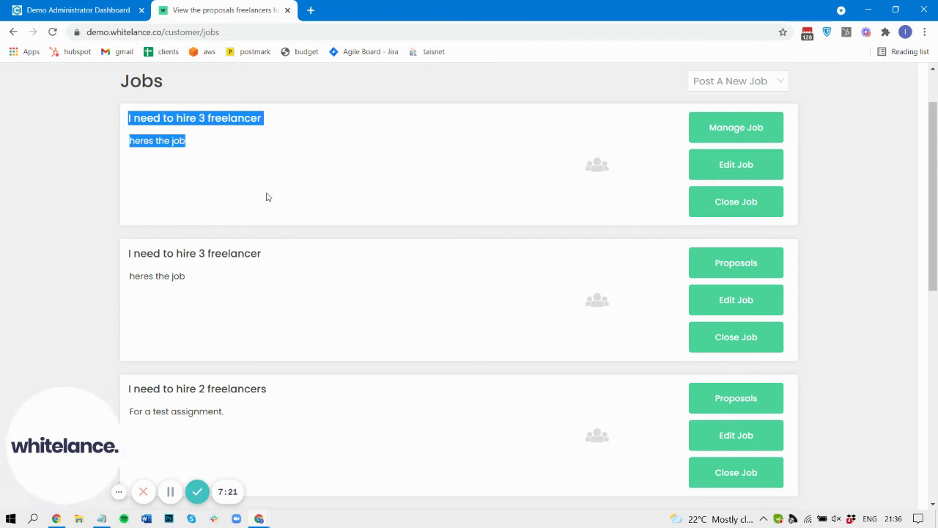
pyautogui.moveTo(131, 254); pyautogui.dragTo(214, 289)
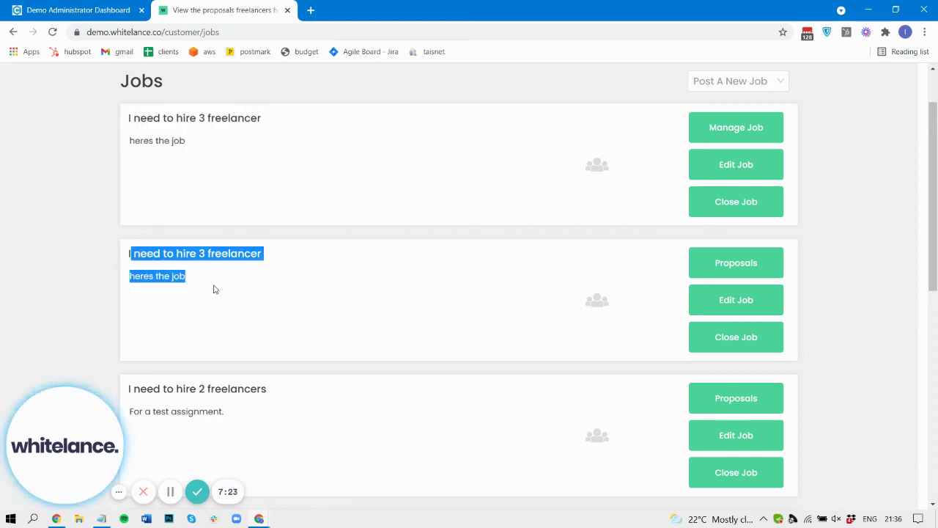
pyautogui.click(159, 130)
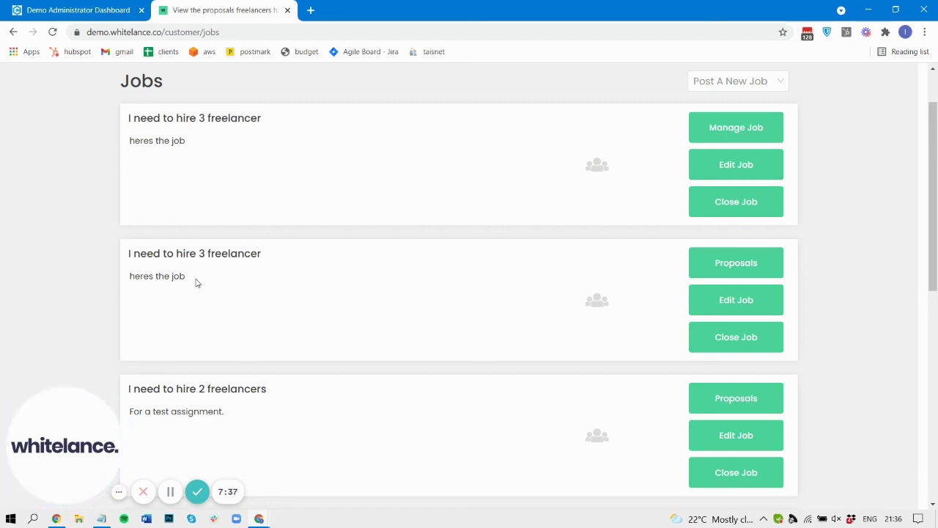
pyautogui.moveTo(247, 161); pyautogui.dragTo(128, 119)
pyautogui.click(129, 119)
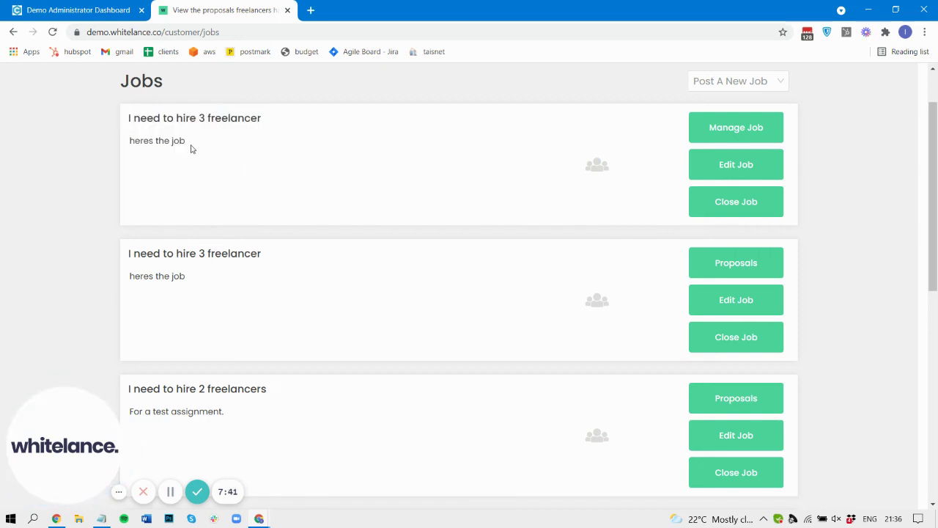